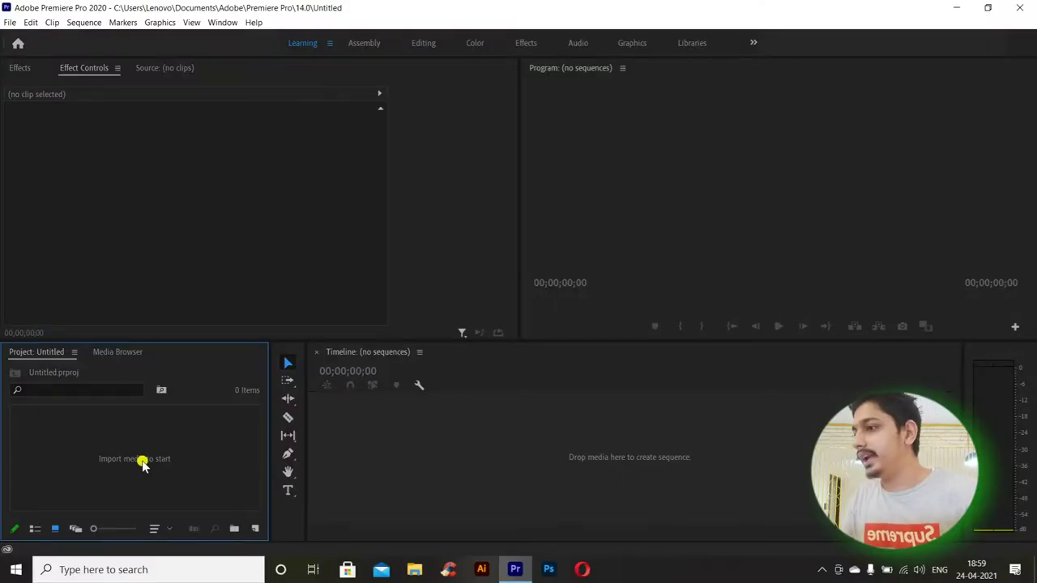
Import the green-screen video.mp4 into the project through File > Import.
click(60, 177)
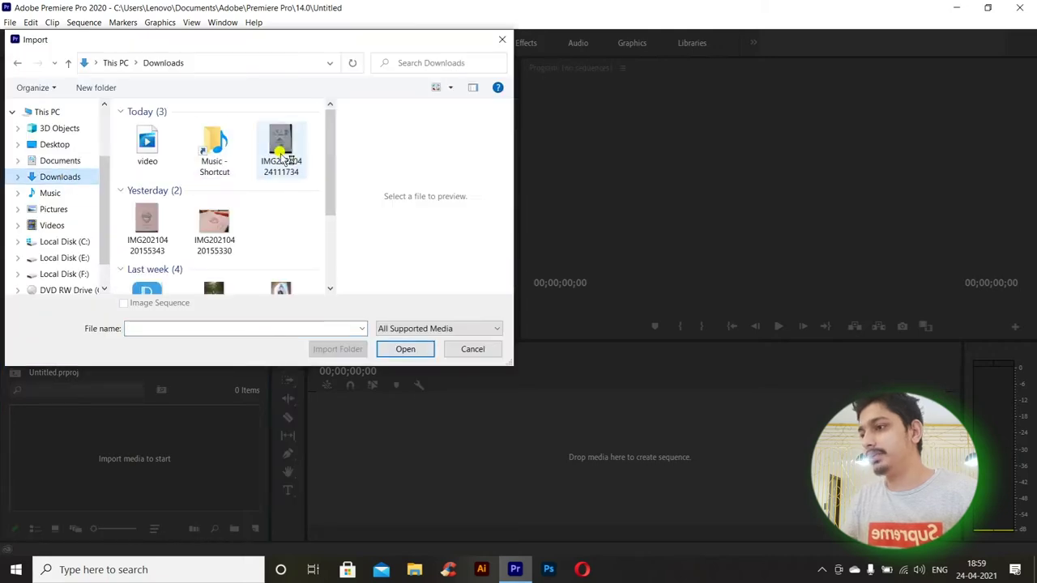
scroll(275, 195, down, 3)
scroll(269, 201, up, 3)
click(146, 146)
click(405, 348)
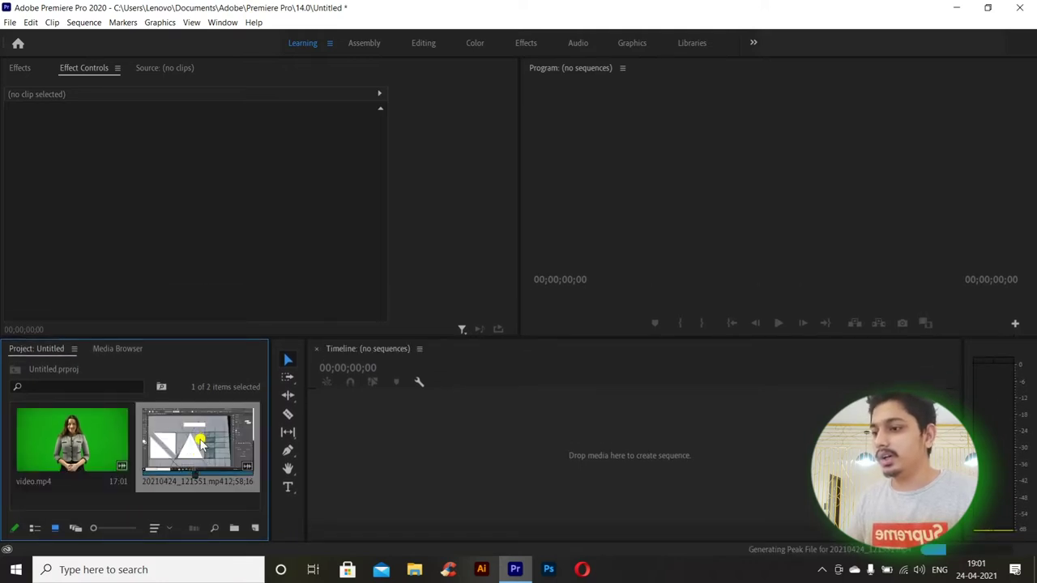
Delete the wrongly imported recording and import 20210420_194122.mp4 instead.
drag(200, 444, 203, 430)
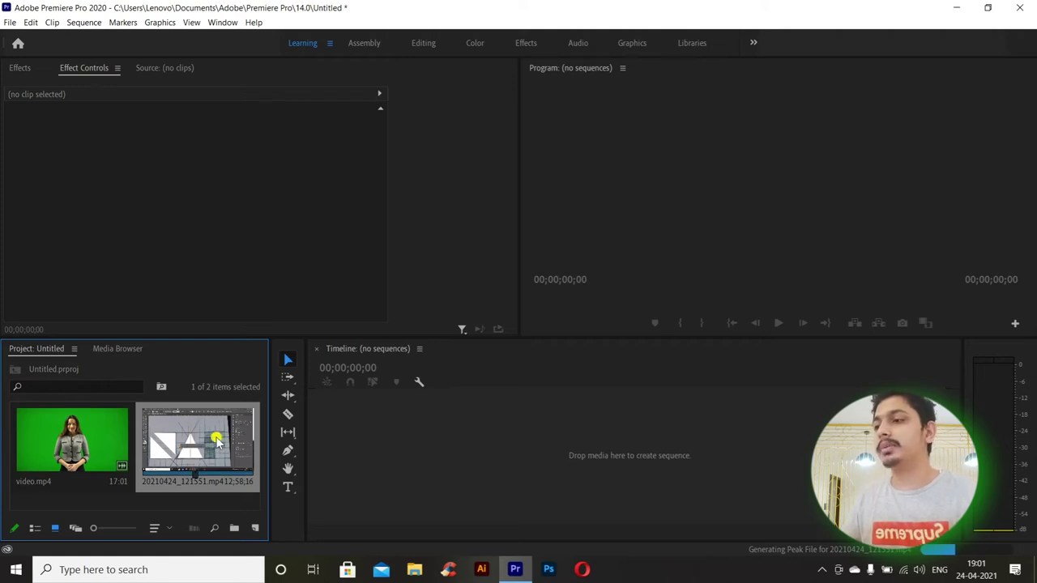
key(Delete)
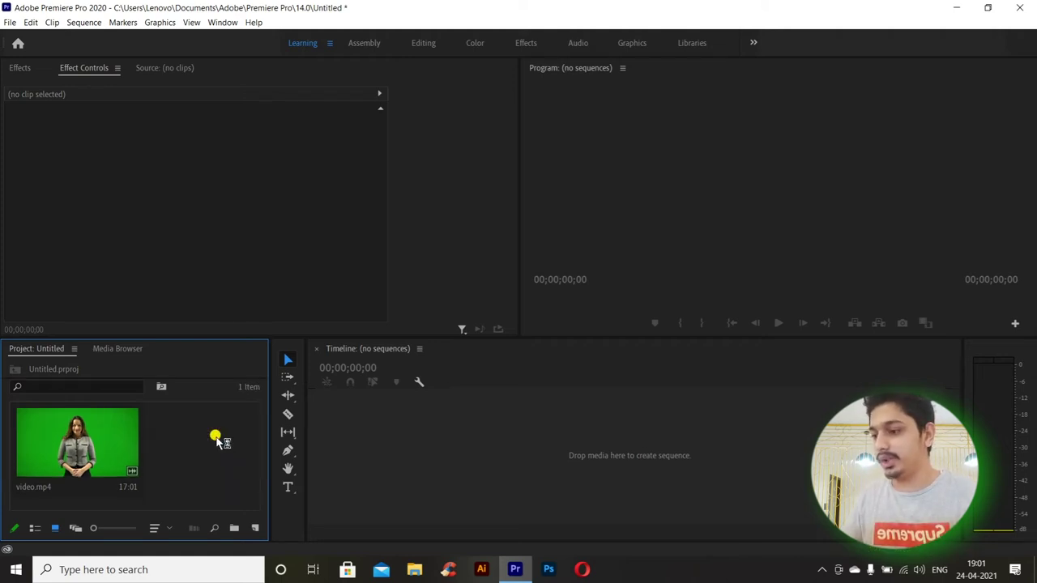
double_click(213, 439)
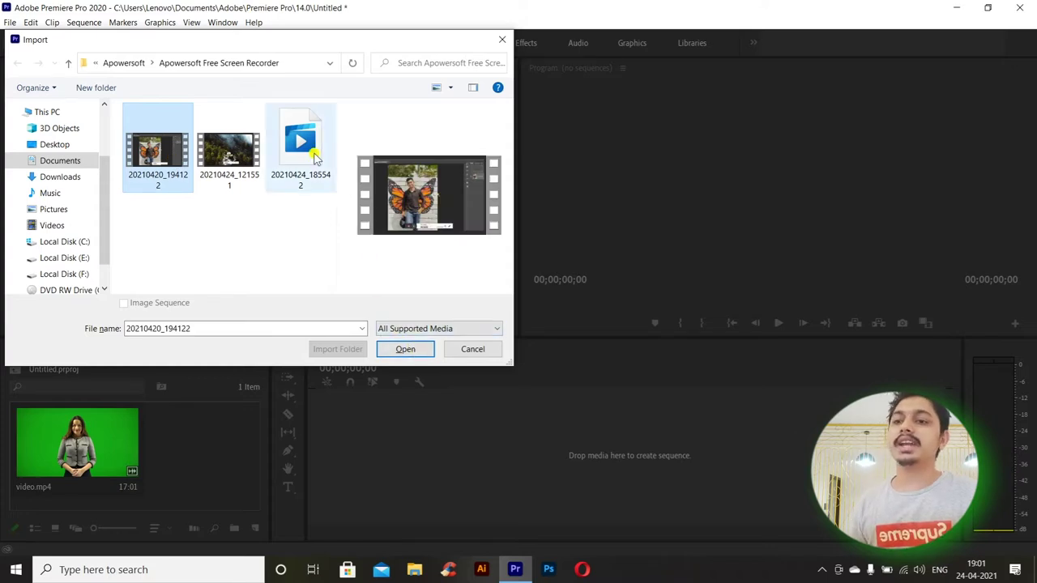
click(403, 353)
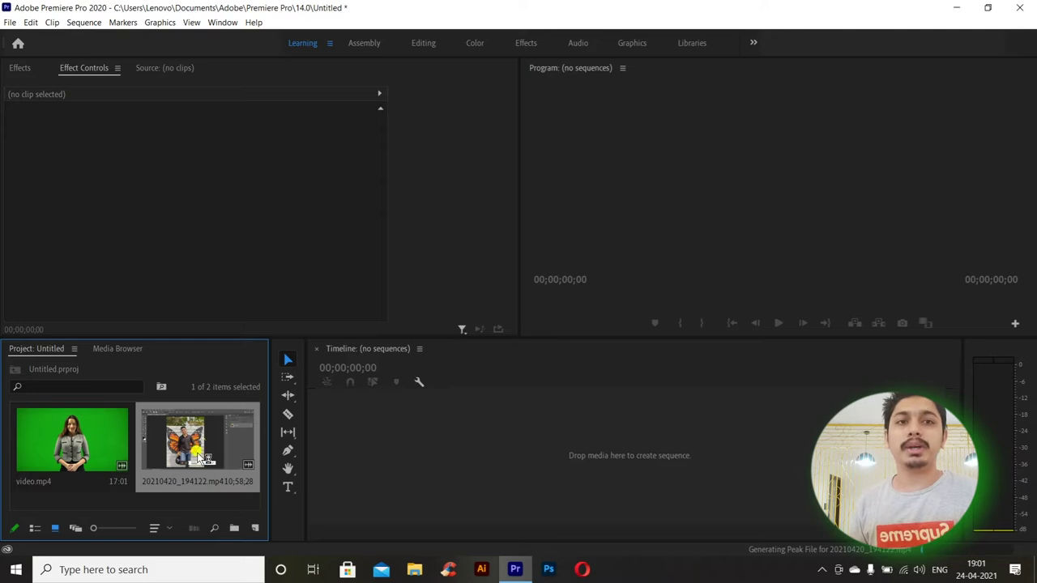
Check 20210420_194122.mp4 in the Source monitor and create a sequence from it.
double_click(200, 455)
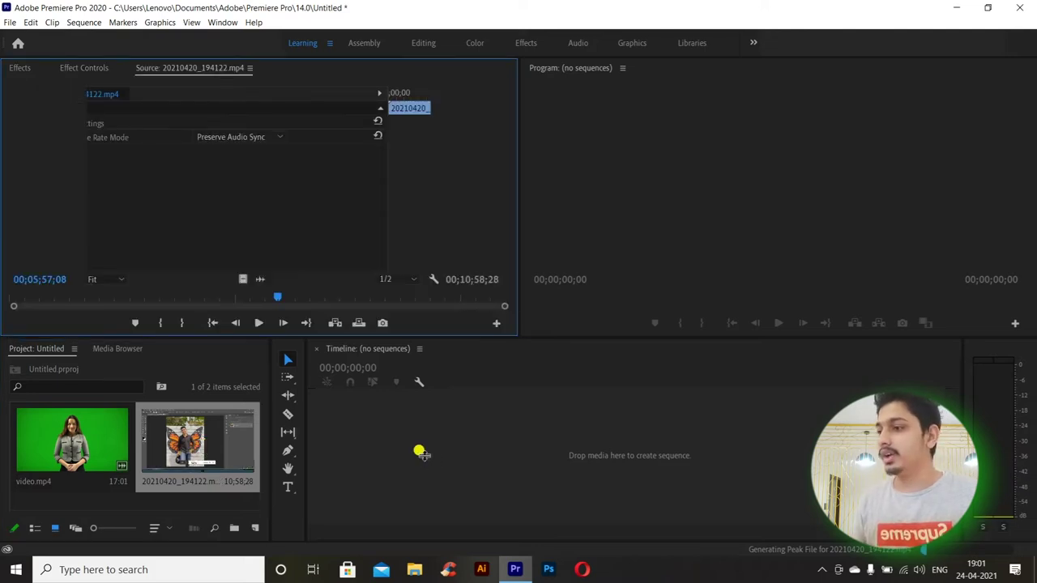
click(79, 69)
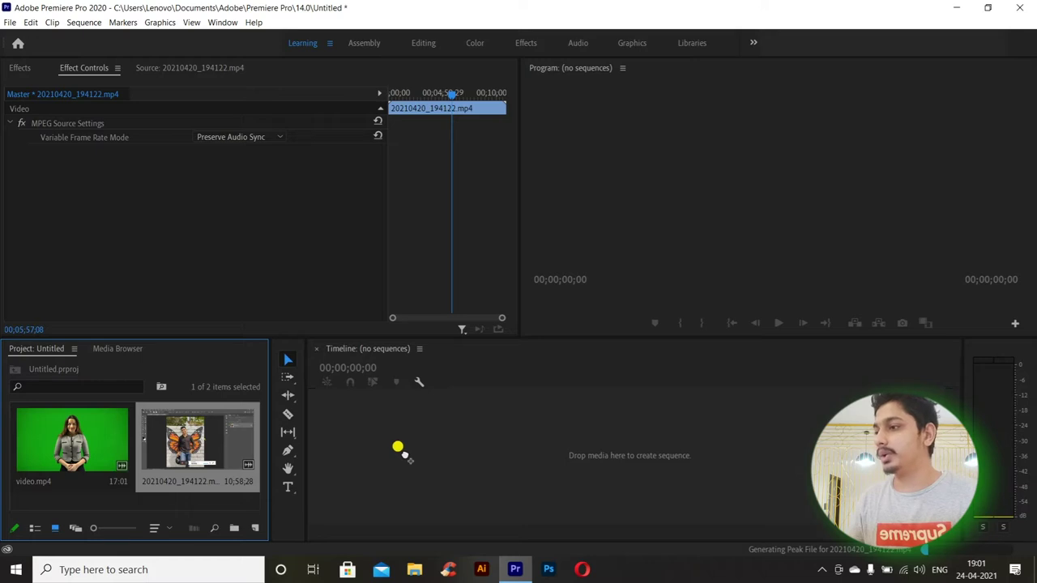
drag(402, 454, 405, 456)
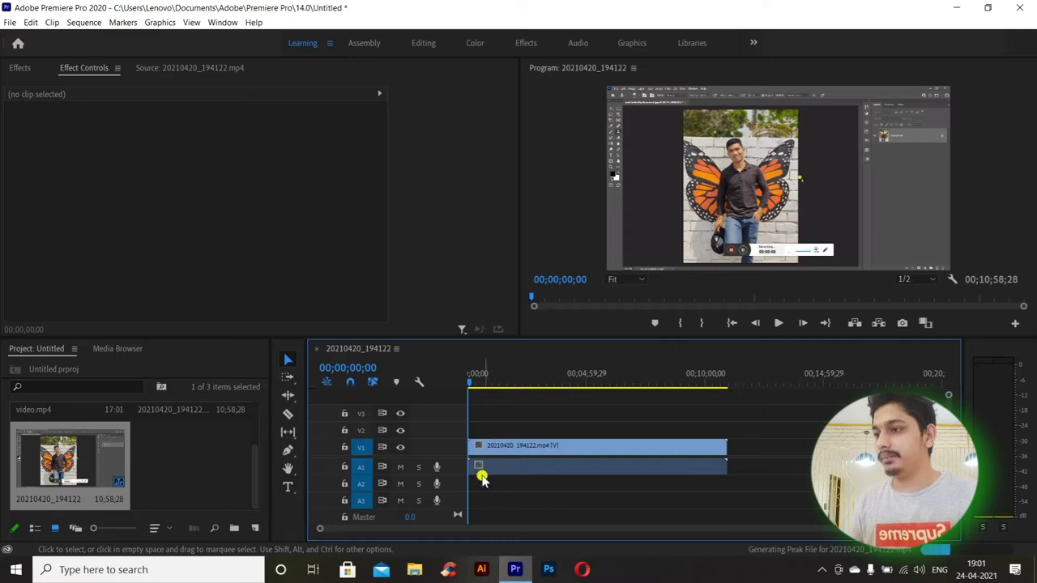
Unlink the screen recording's audio in the timeline and delete it.
click(502, 451)
right_click(512, 446)
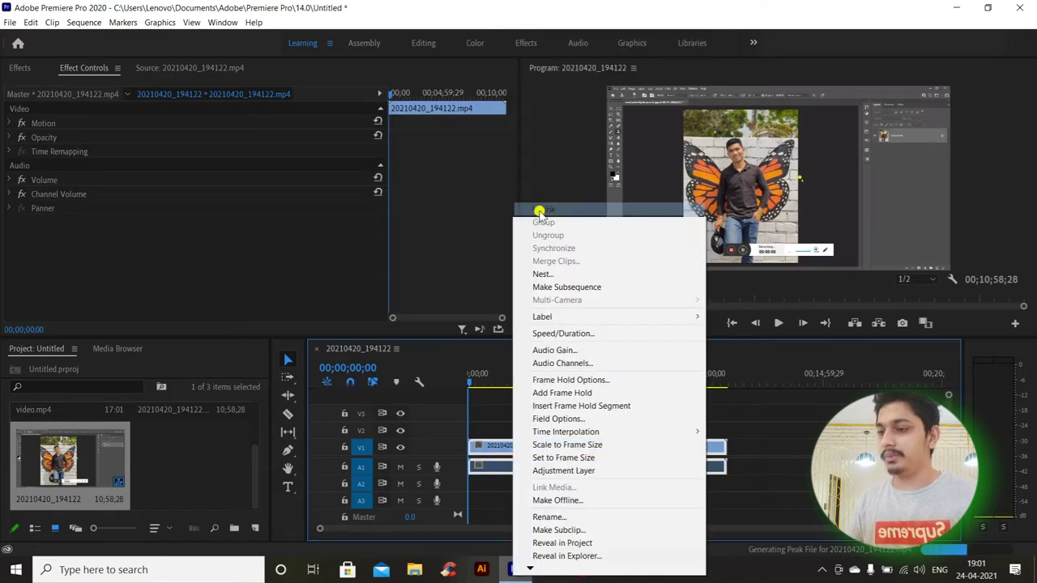
click(539, 212)
click(524, 470)
key(Delete)
Place video.mp4 on the video track above the screen recording.
key(equal)
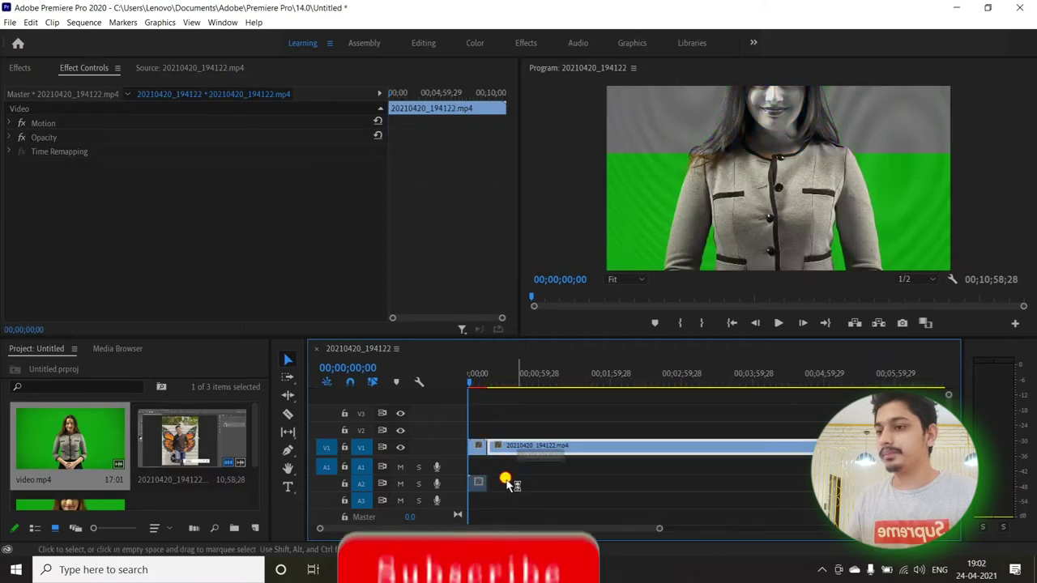
mouse_move(506, 483)
mouse_down()
mouse_move(490, 480)
mouse_move(473, 446)
mouse_move(452, 494)
mouse_up()
key(backslash)
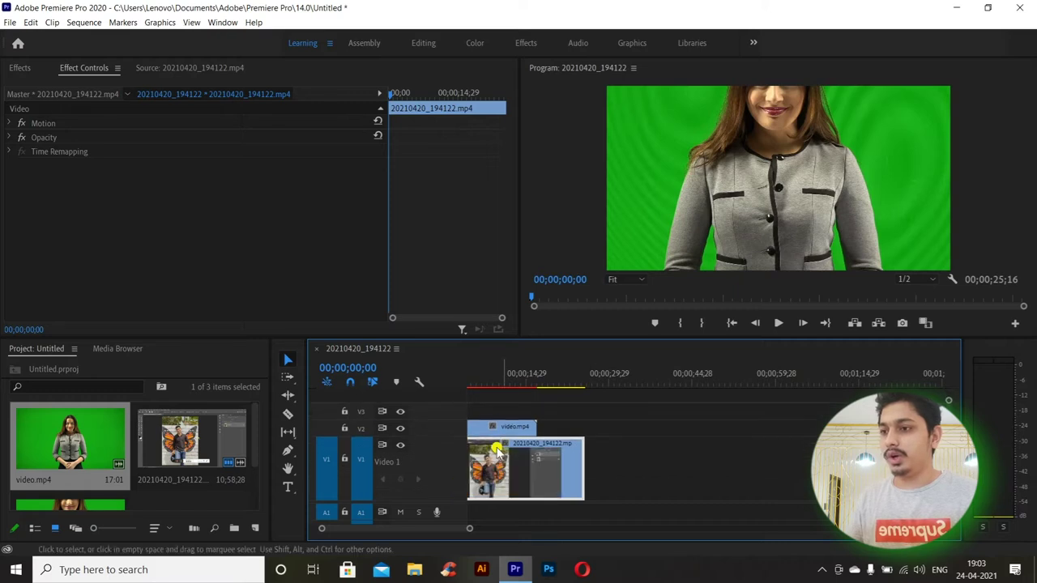
key(equal)
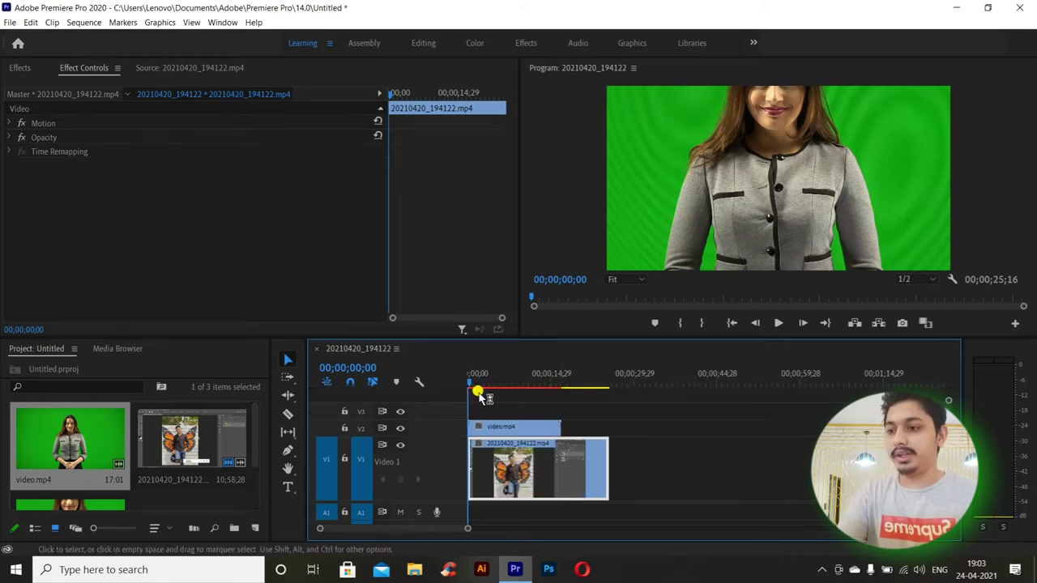
drag(470, 379, 525, 349)
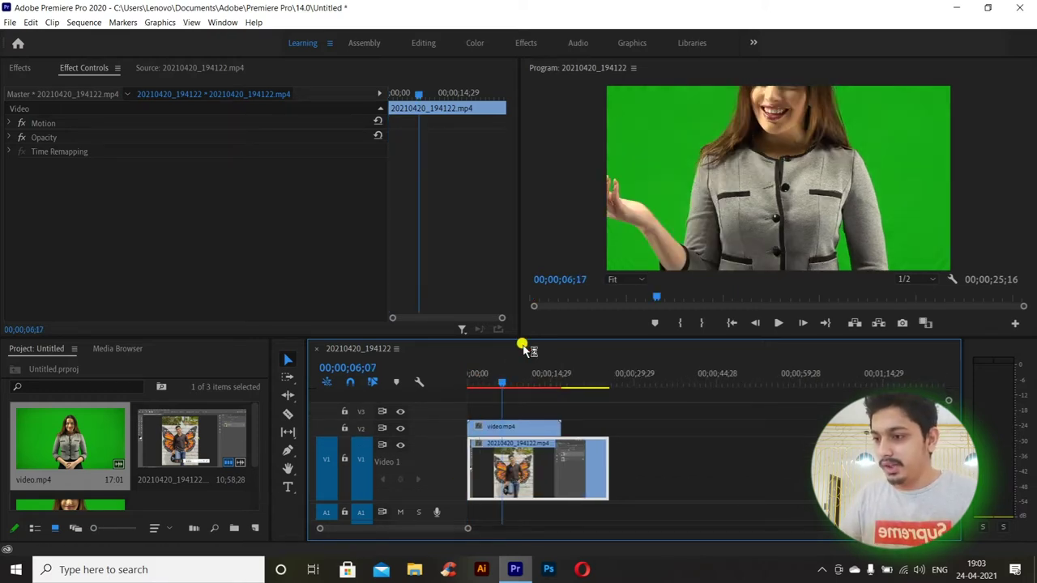
Set the Program monitor zoom to 25% and return to the sequence start.
click(717, 220)
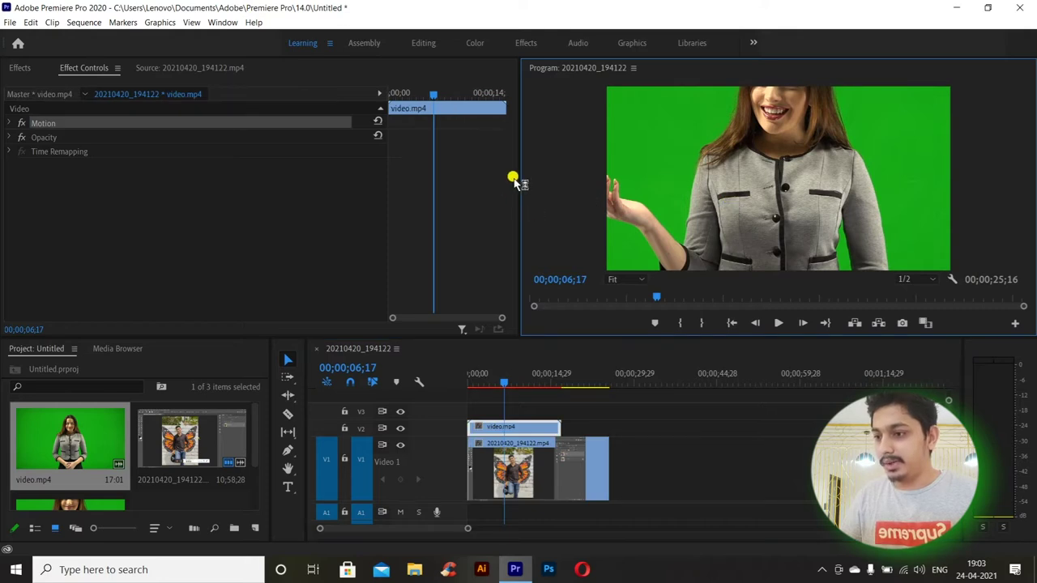
drag(515, 181, 483, 170)
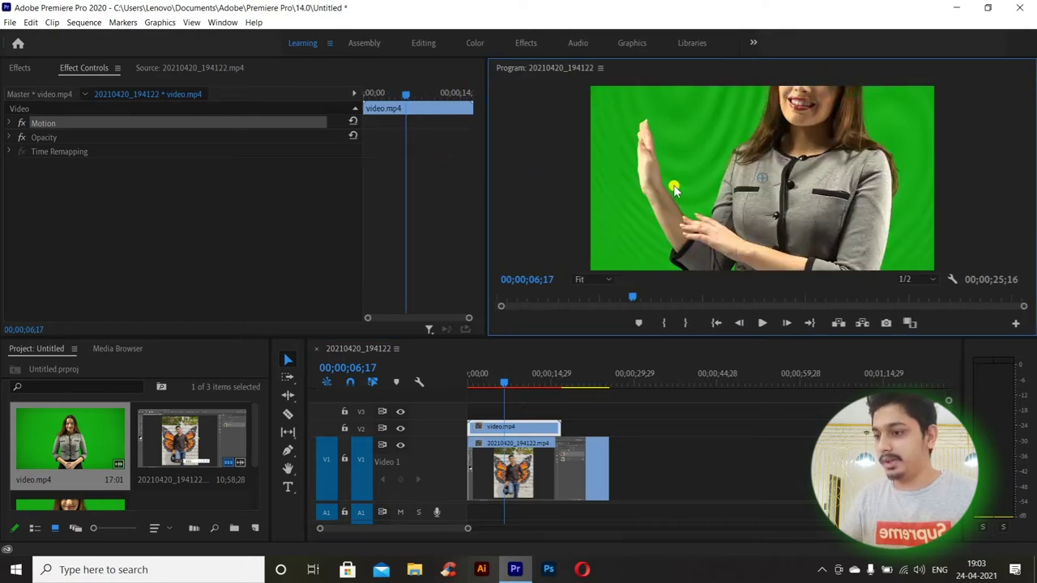
click(611, 276)
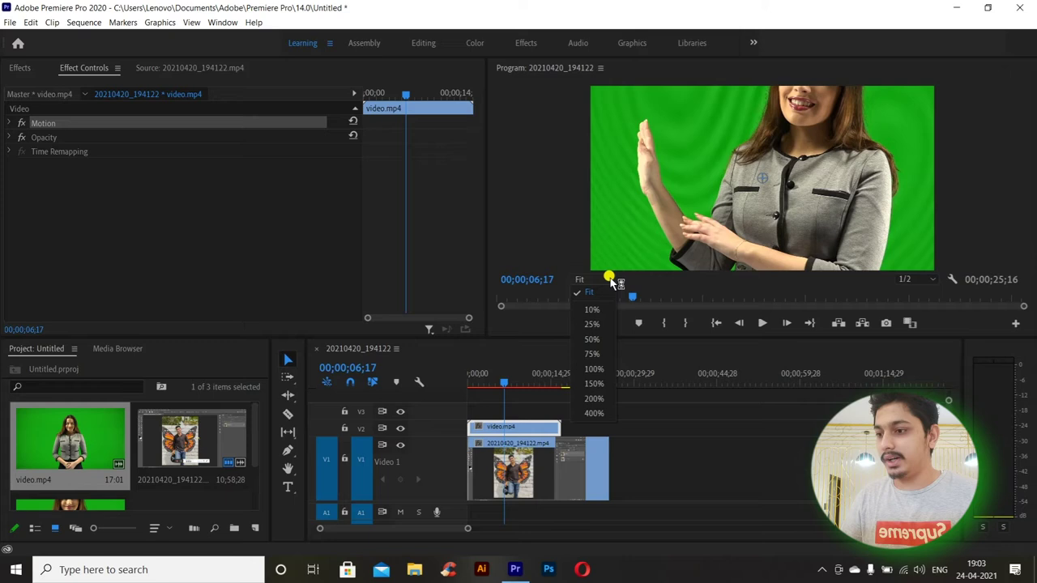
click(599, 328)
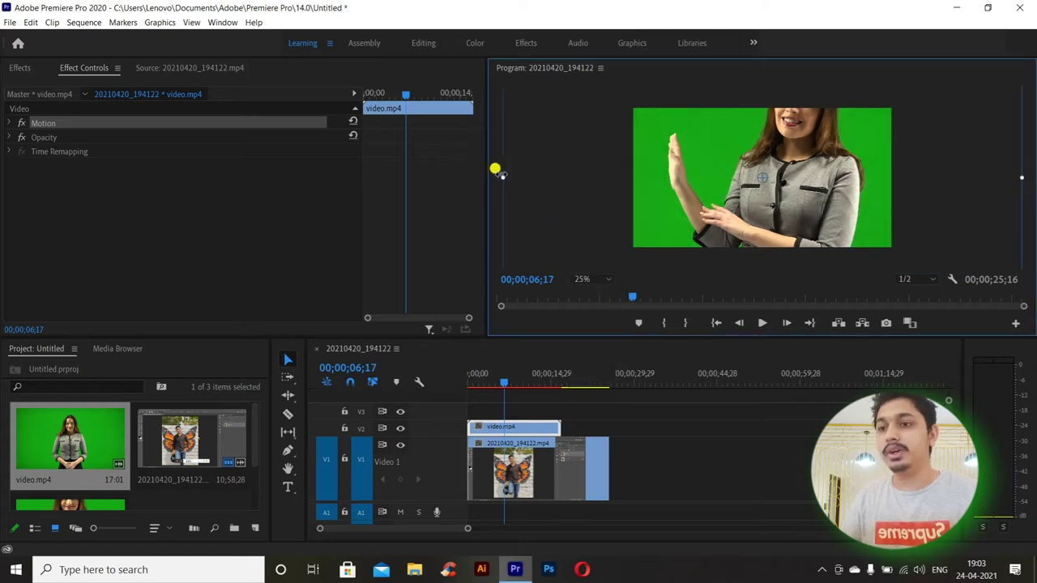
click(633, 175)
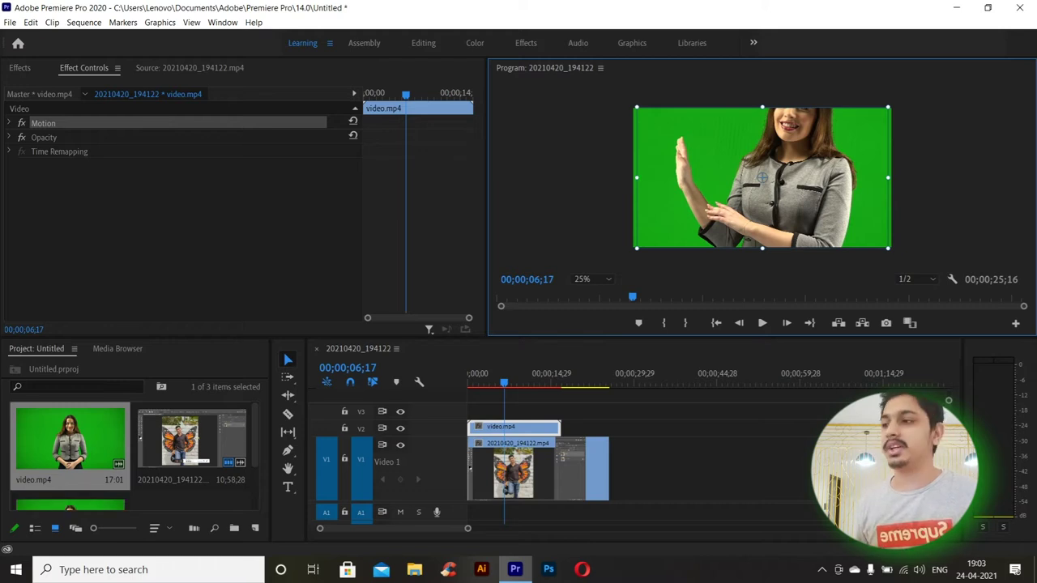
click(463, 392)
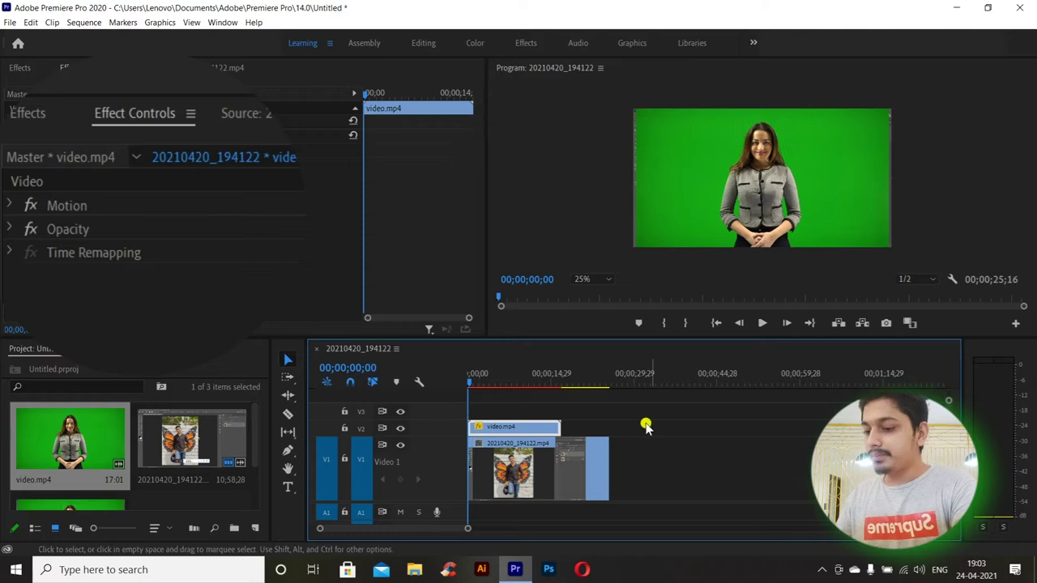
Find Ultra Key by searching 'ultra' and apply it to the video.mp4 clip.
click(31, 118)
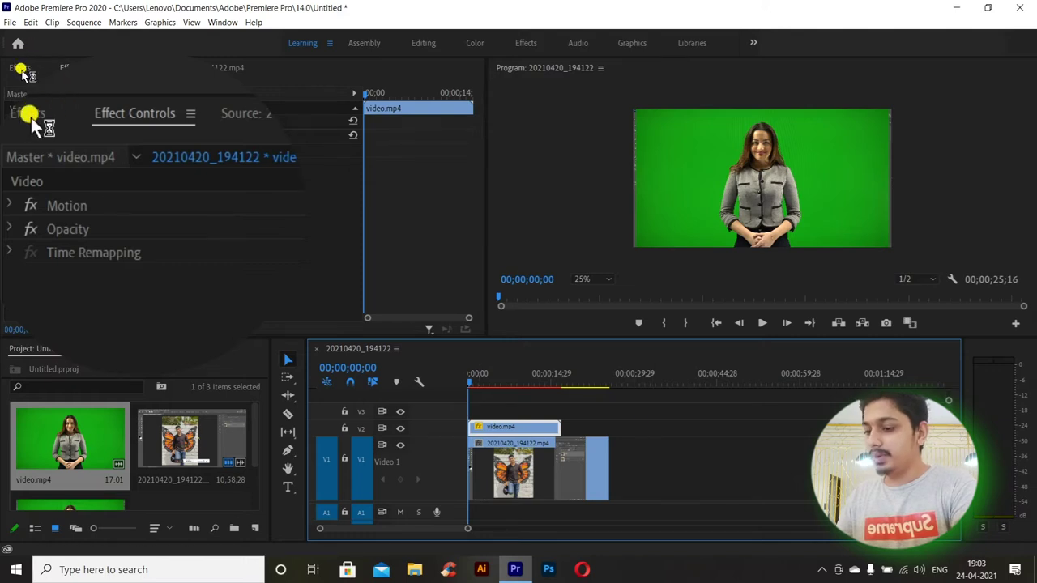
click(49, 143)
text(u)
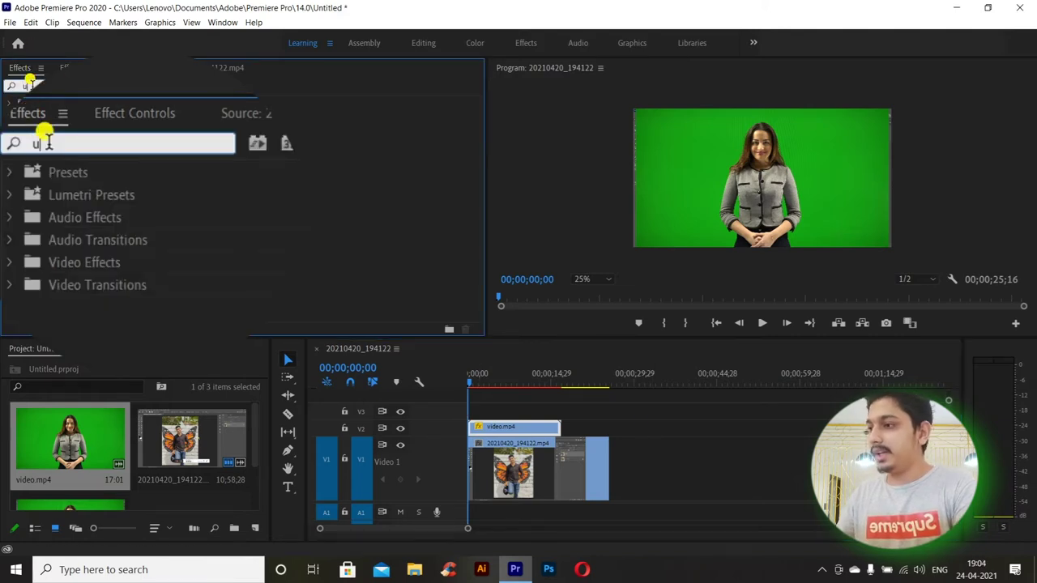
text(ltra)
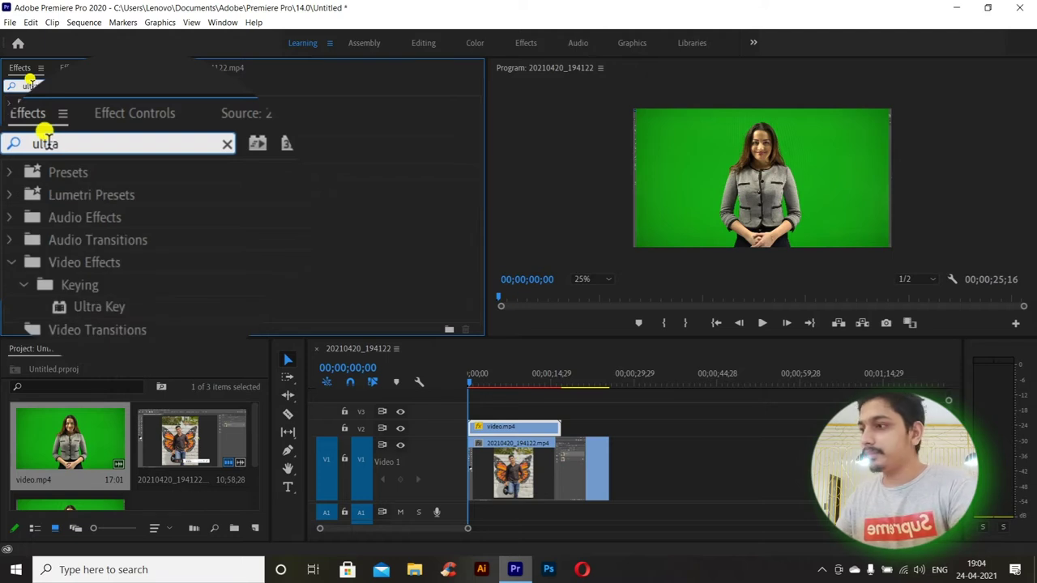
click(55, 186)
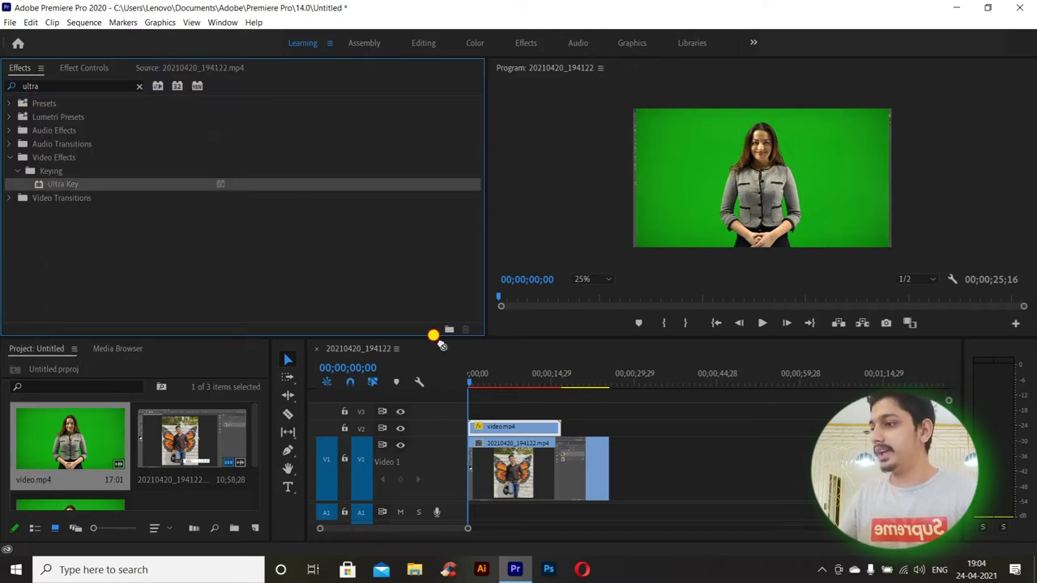
drag(441, 344, 480, 427)
drag(527, 362, 527, 362)
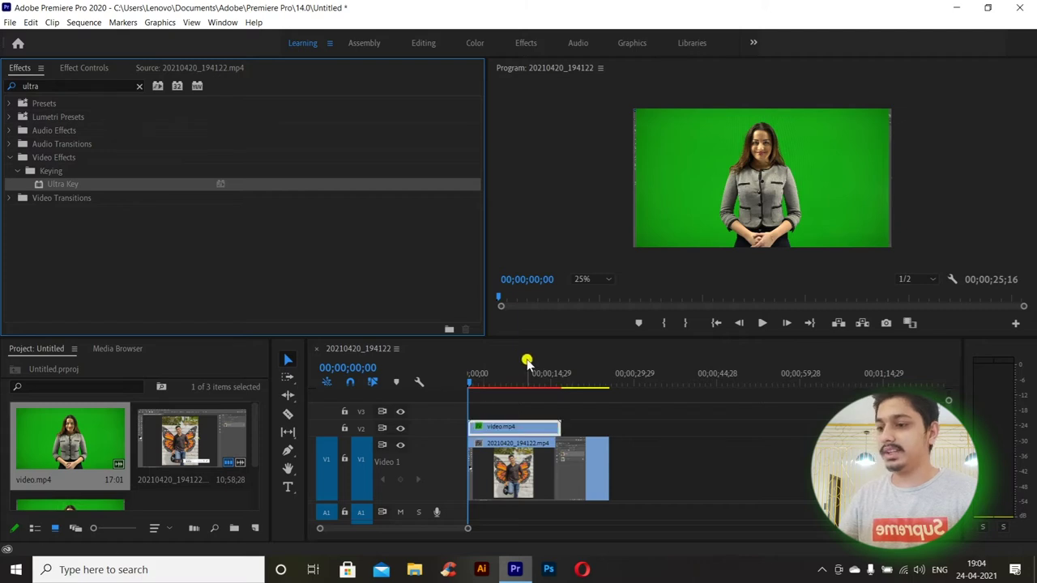
drag(470, 381, 497, 382)
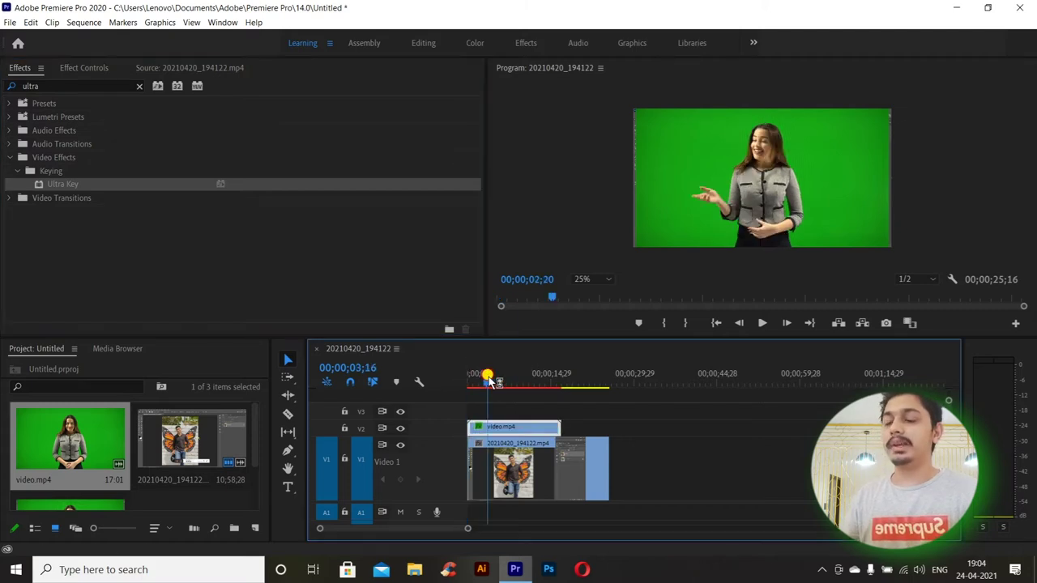
click(75, 69)
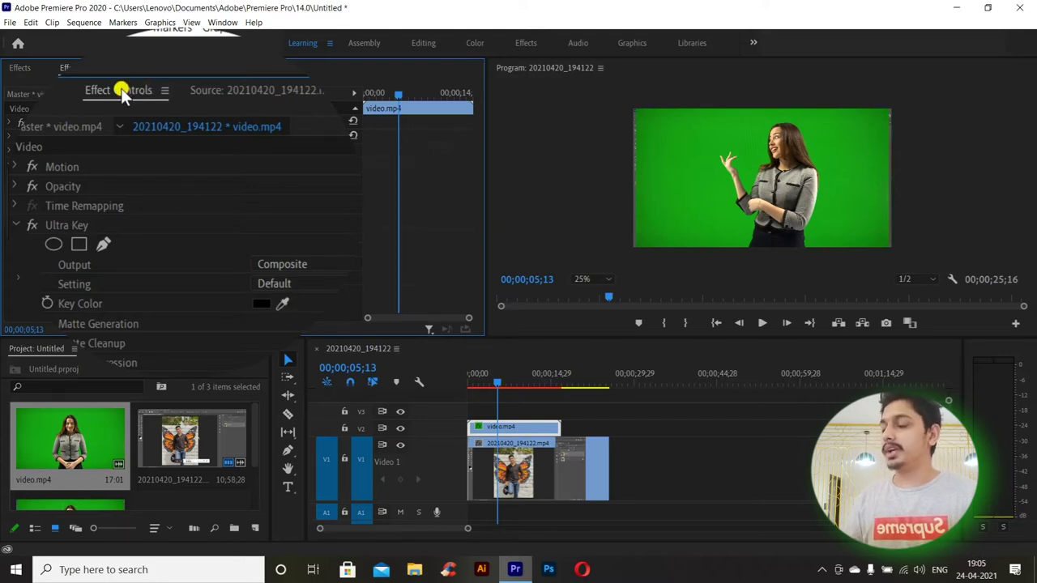
Sample the green backdrop with Ultra Key's Key Color eyedropper, then return to the start.
mouse_move(282, 304)
mouse_down()
mouse_move(682, 197)
mouse_move(282, 291)
mouse_up()
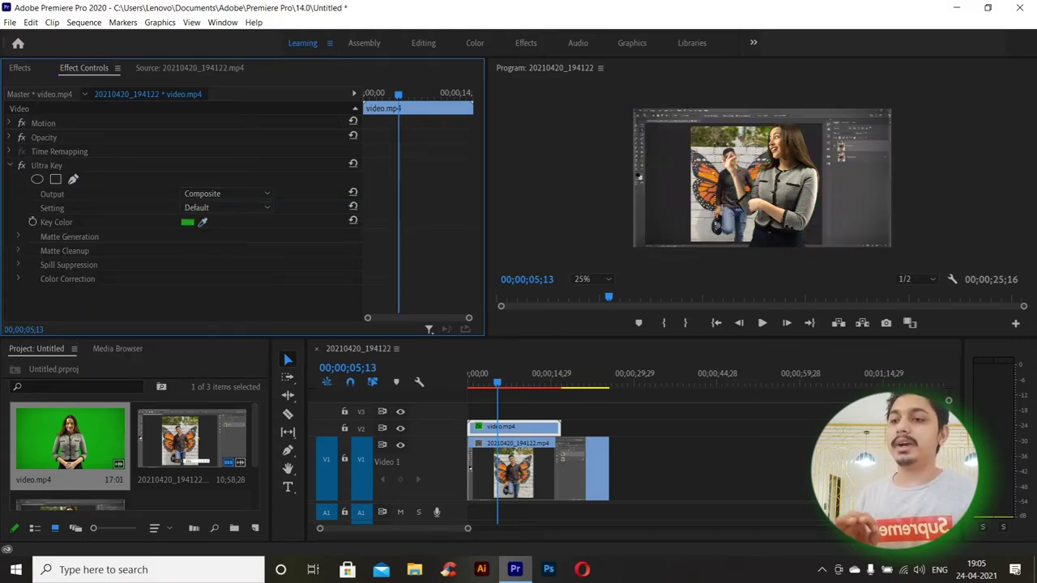
mouse_move(475, 387)
mouse_down()
mouse_move(518, 391)
mouse_move(466, 397)
mouse_up()
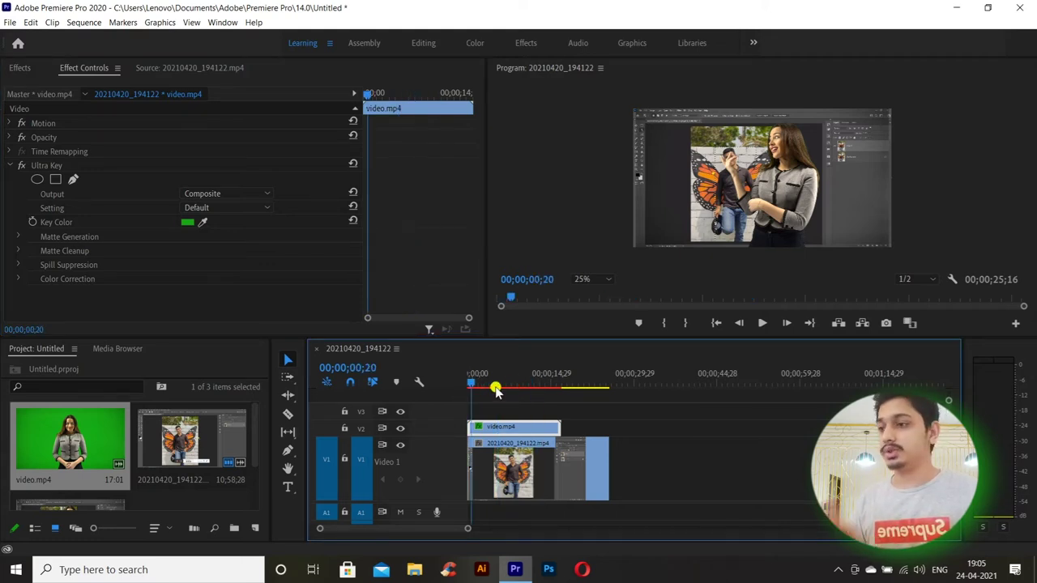
Switch Ultra Key's Output from Composite to Alpha Channel and stop playback.
click(765, 322)
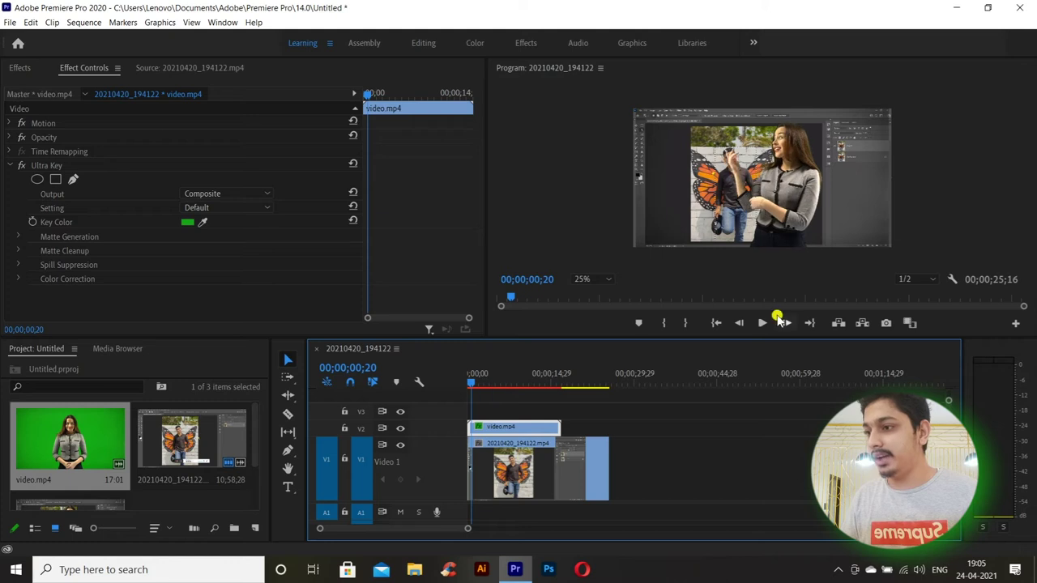
click(336, 243)
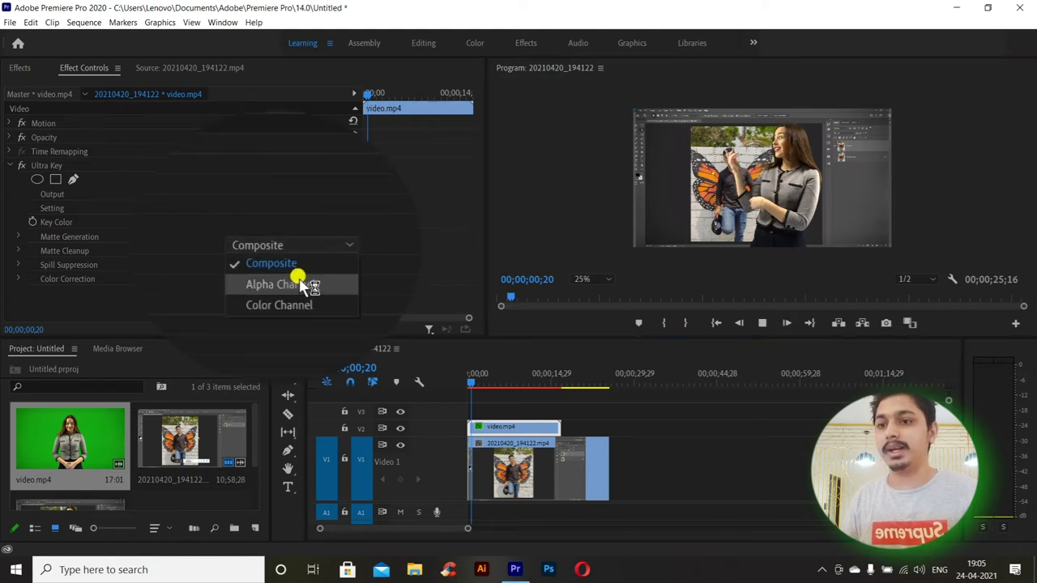
click(296, 280)
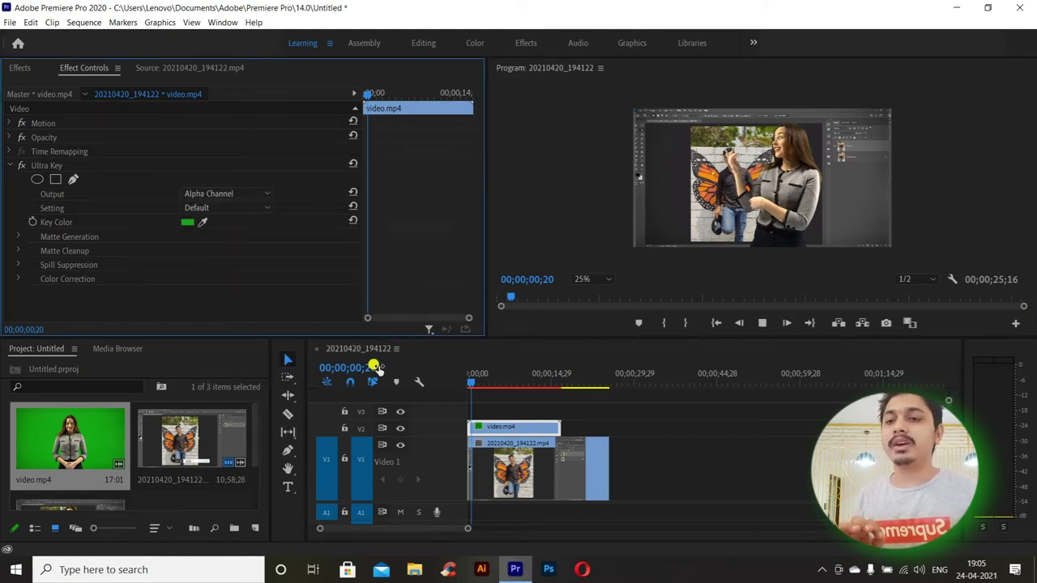
click(761, 323)
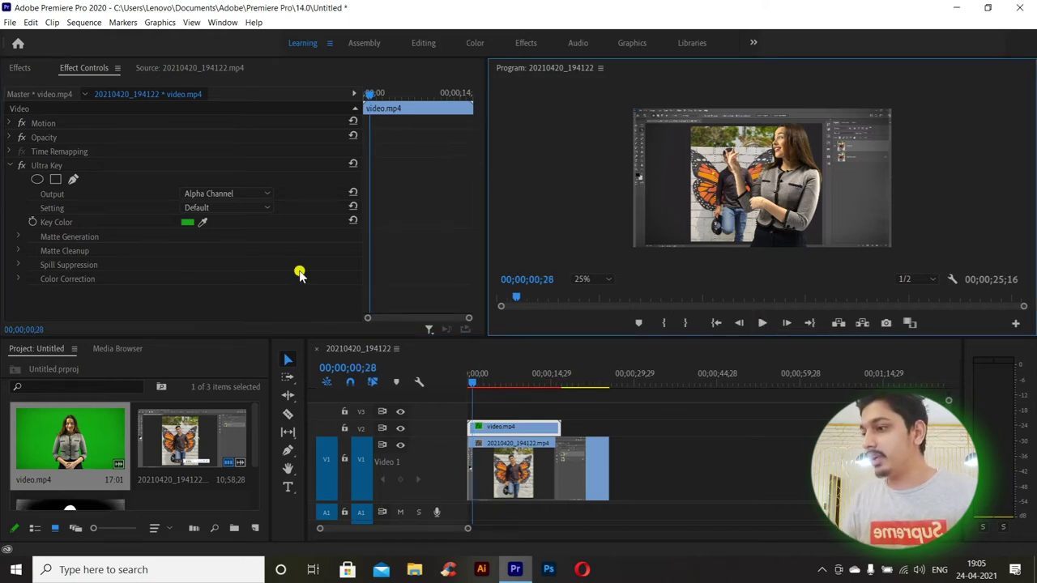
Expand Matte Generation and raise Highlight to 20.
click(17, 237)
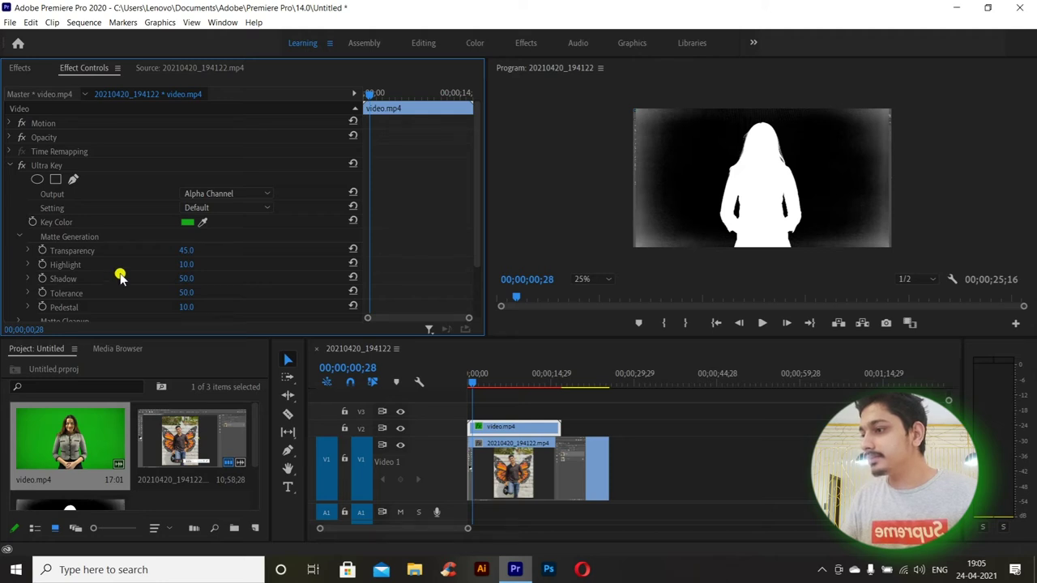
scroll(122, 278, down, 1)
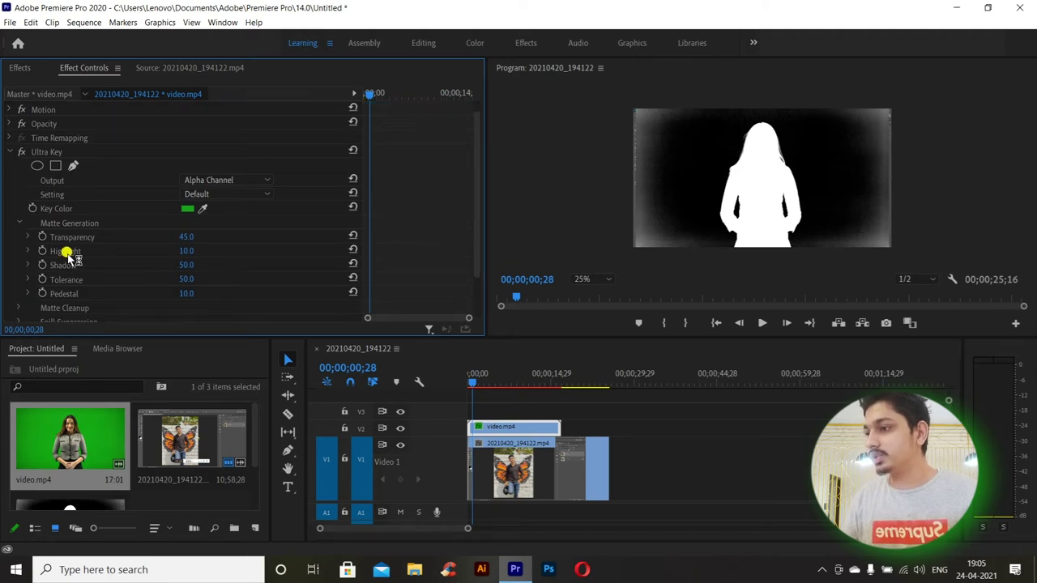
drag(180, 249, 199, 248)
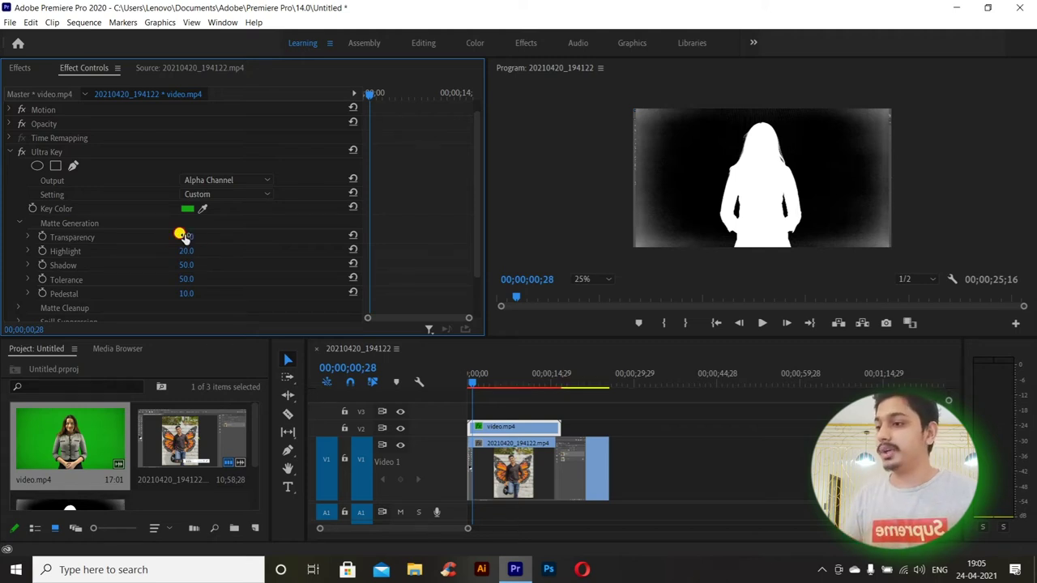
Test different Transparency values, then set Transparency back to 45.
drag(181, 237, 167, 237)
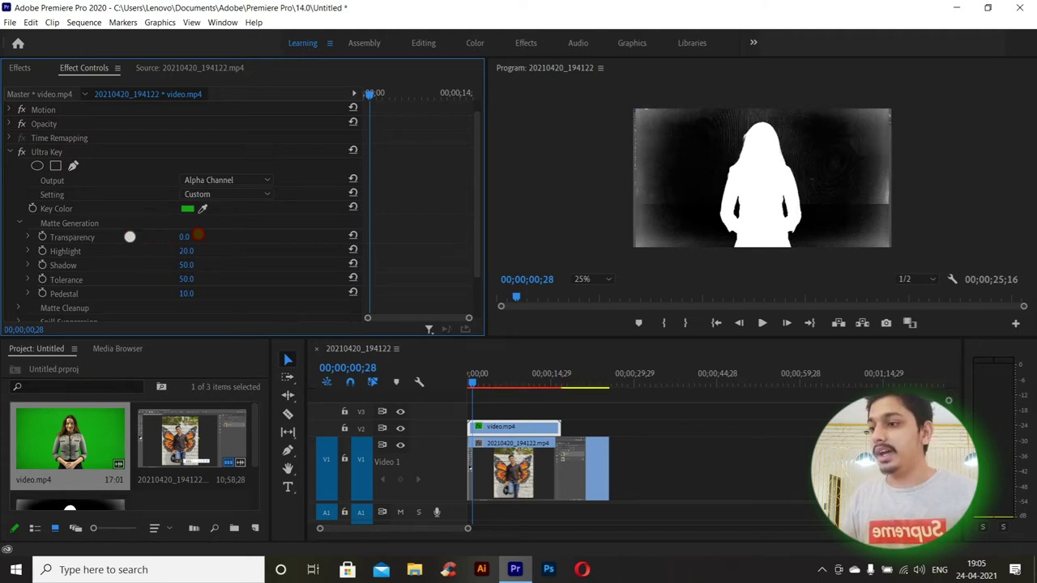
drag(197, 235, 195, 234)
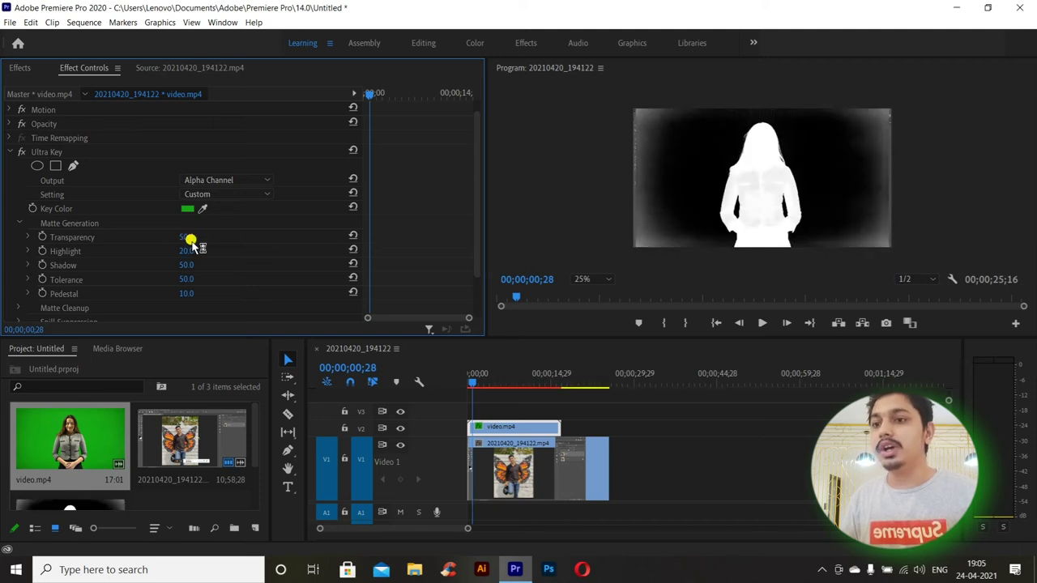
click(352, 235)
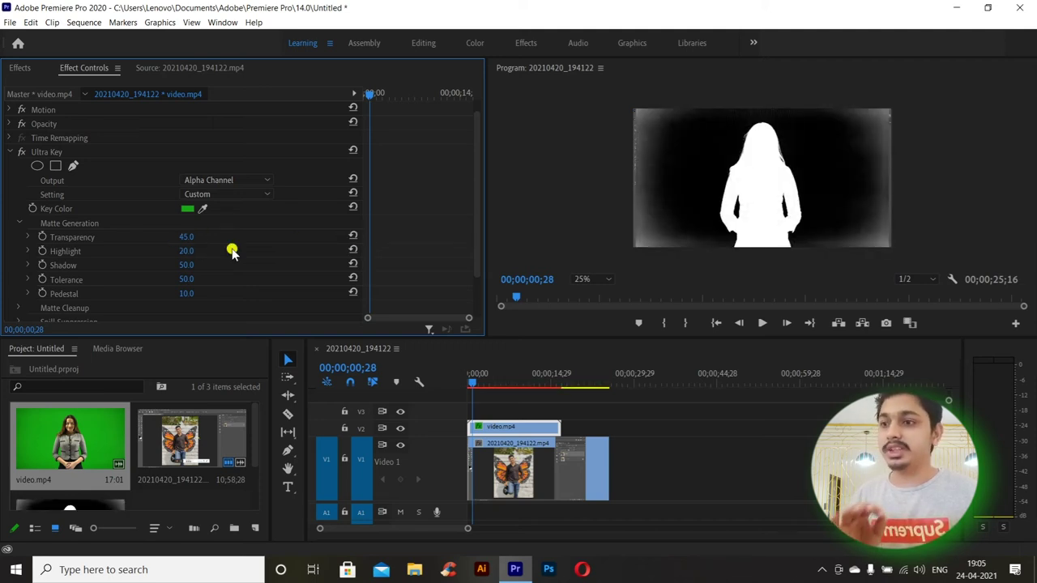
drag(164, 239, 142, 242)
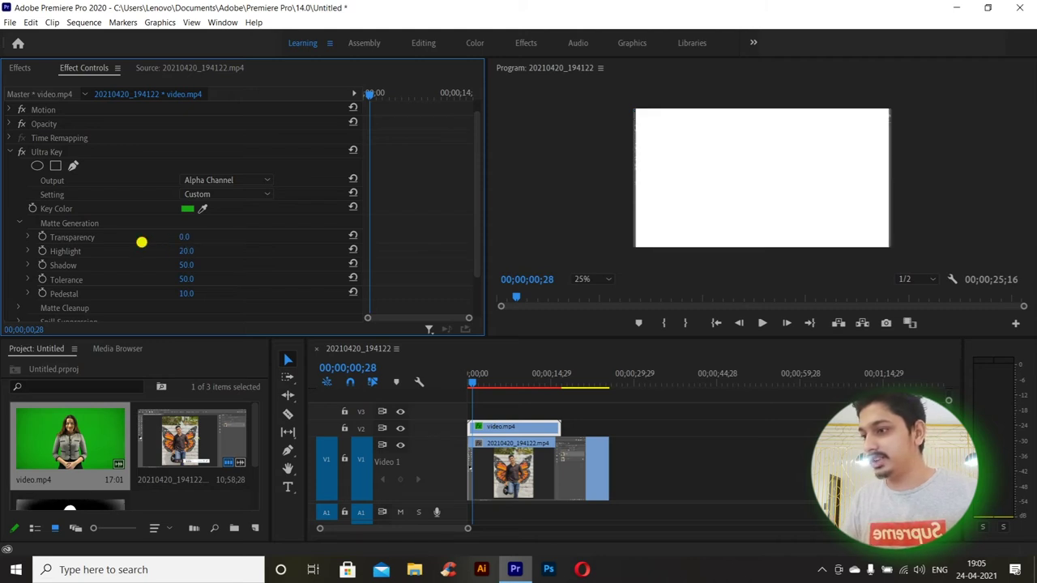
click(193, 235)
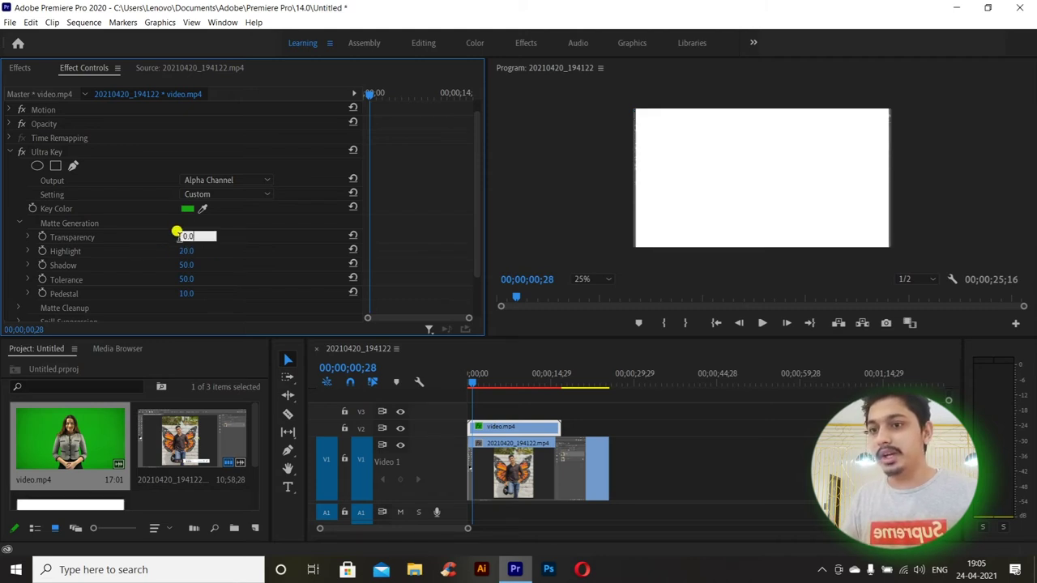
text(45)
key(Return)
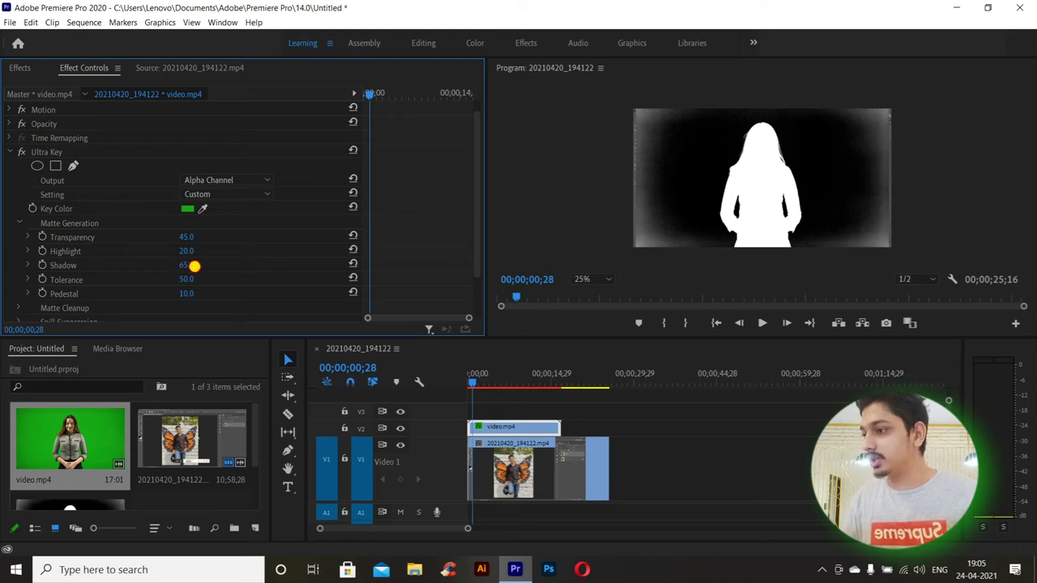
Raise Shadow to 94 for a solid white matte.
mouse_move(194, 266)
mouse_down()
mouse_move(176, 267)
mouse_move(191, 262)
mouse_up()
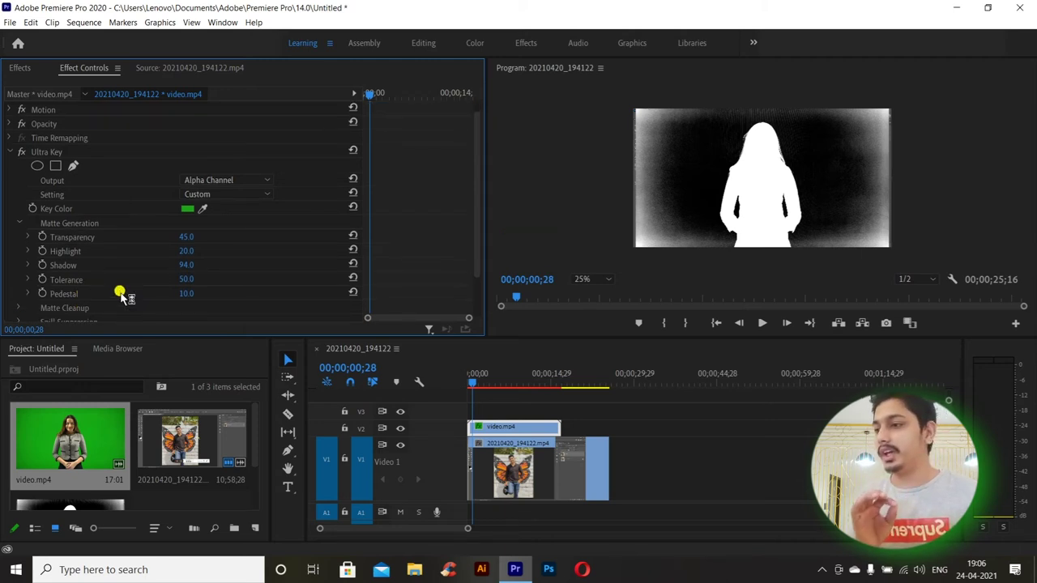
scroll(122, 297, down, 1)
scroll(122, 297, down, 2)
scroll(122, 297, down, 1)
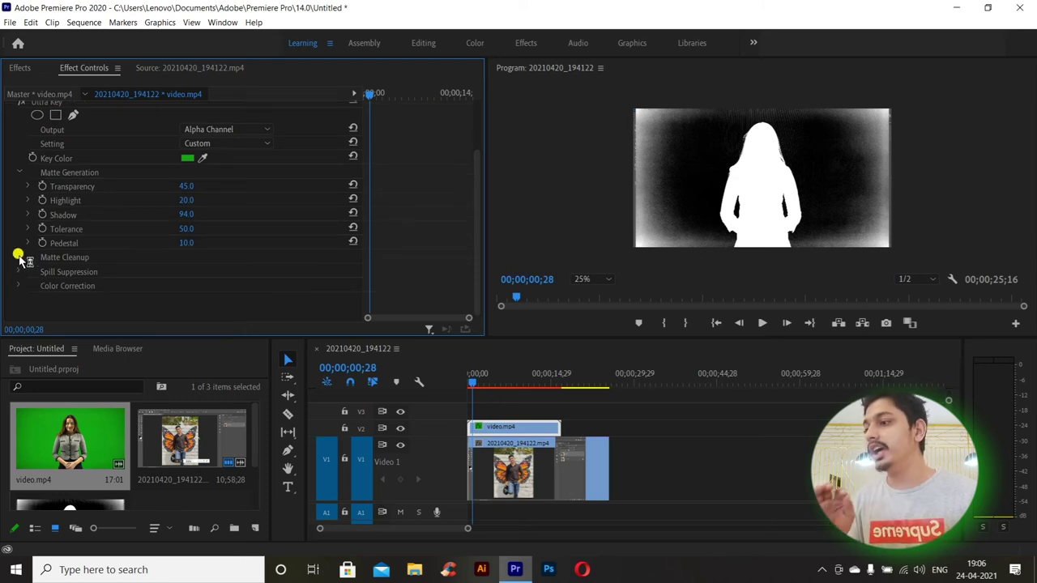
Expand Matte Cleanup and set Choke to 31.
click(19, 256)
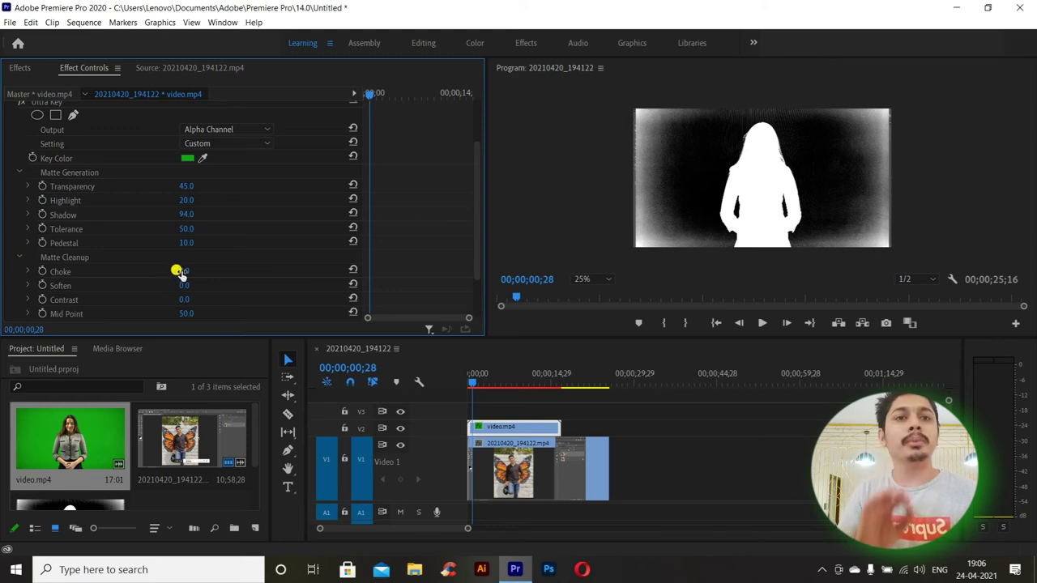
drag(183, 270, 195, 270)
scroll(223, 273, down, 1)
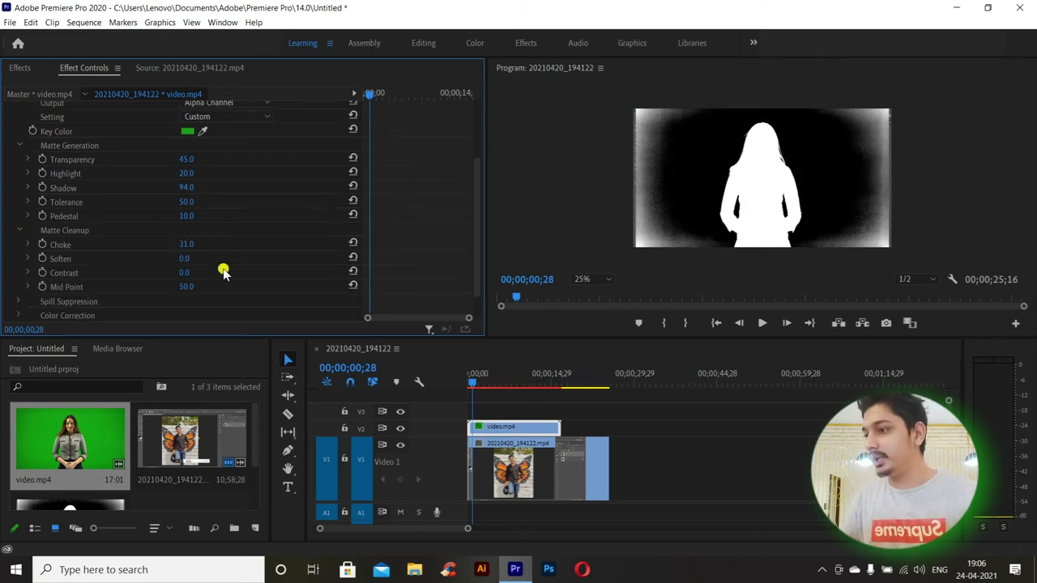
scroll(224, 273, up, 4)
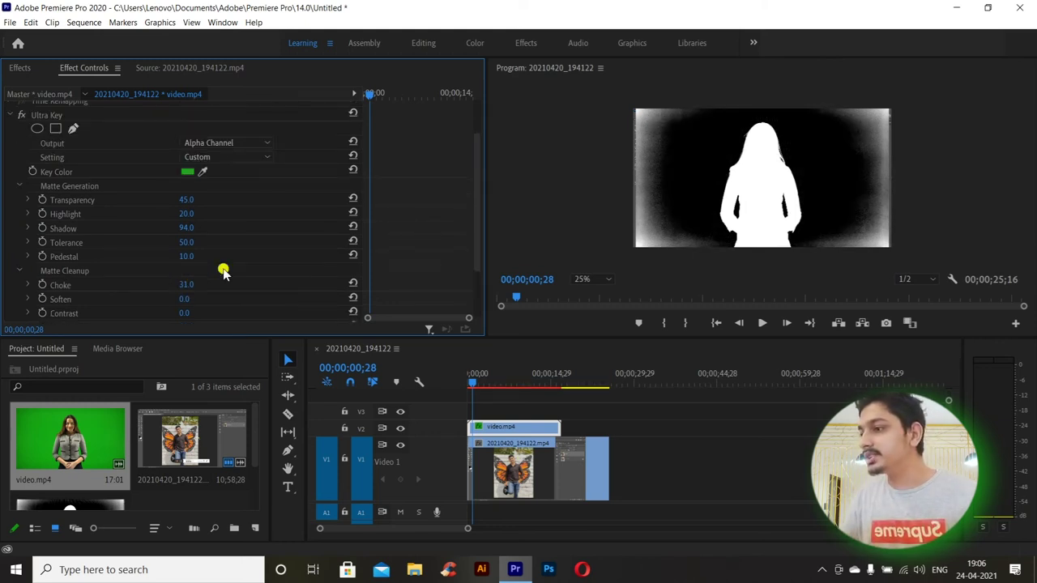
scroll(225, 276, down, 5)
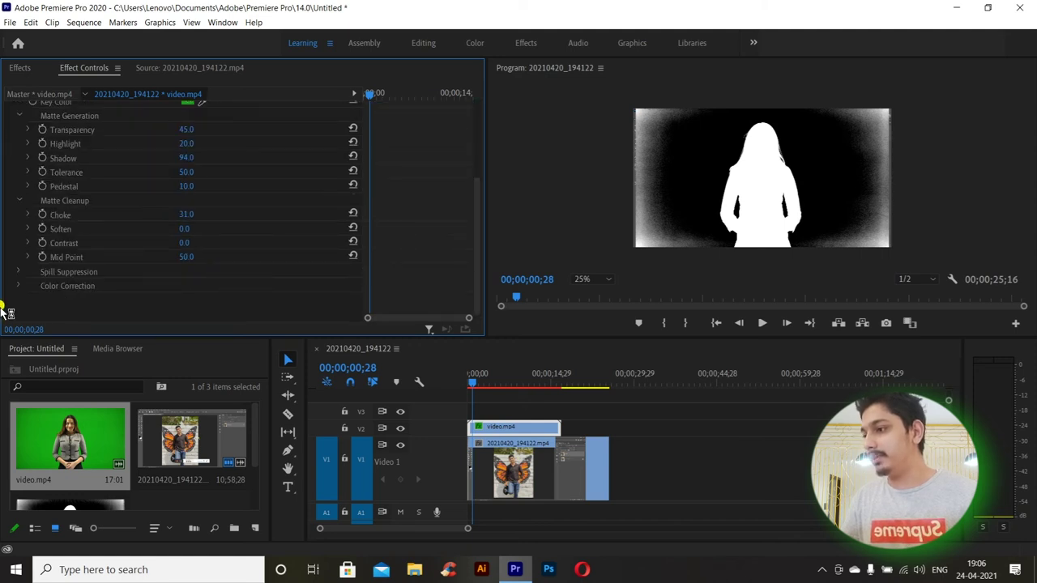
Inspect Color Correction's Hue, collapse the group, and lower Contrast to 15.
click(19, 286)
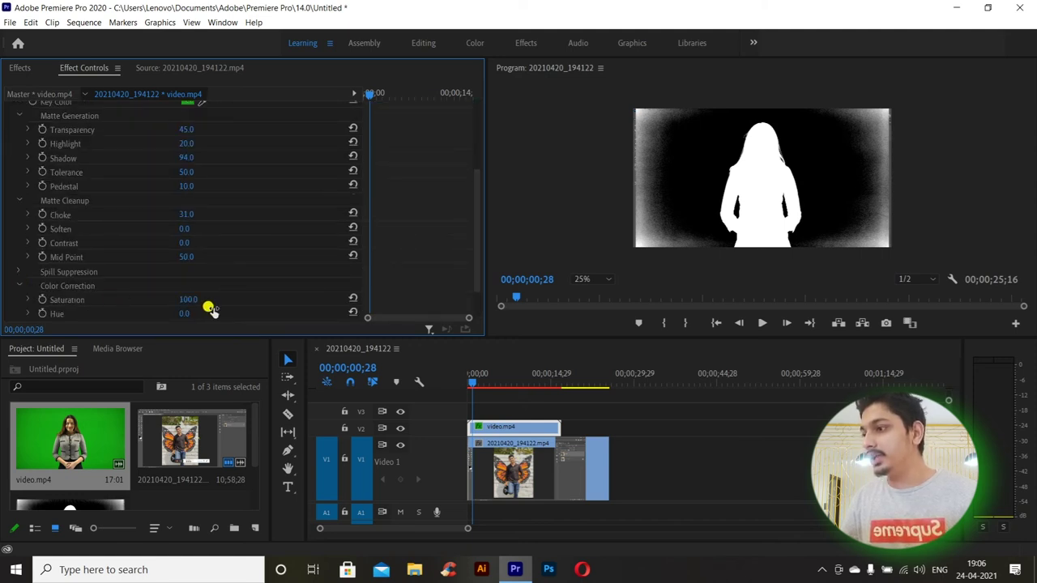
click(186, 321)
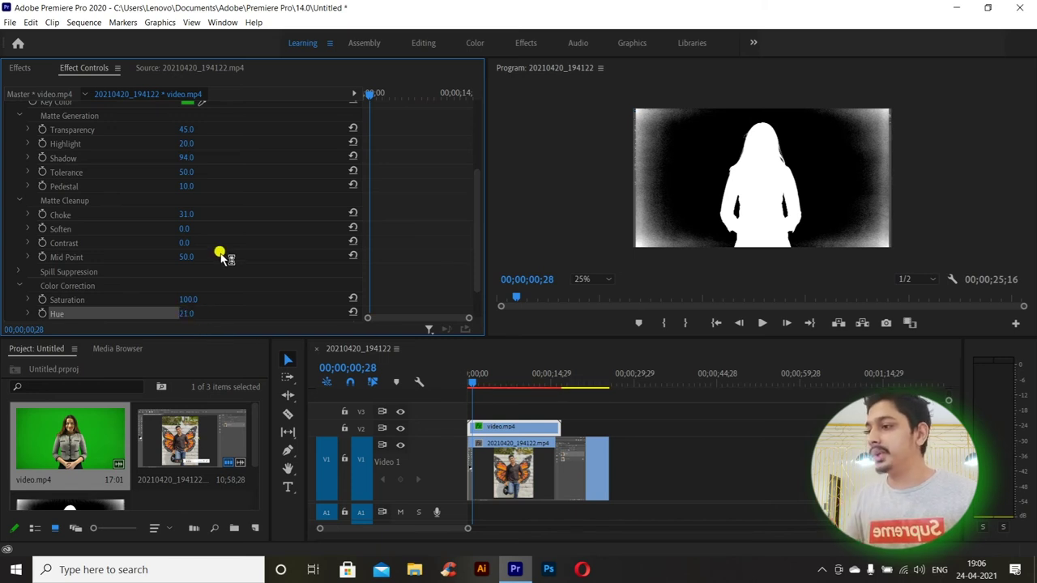
click(18, 287)
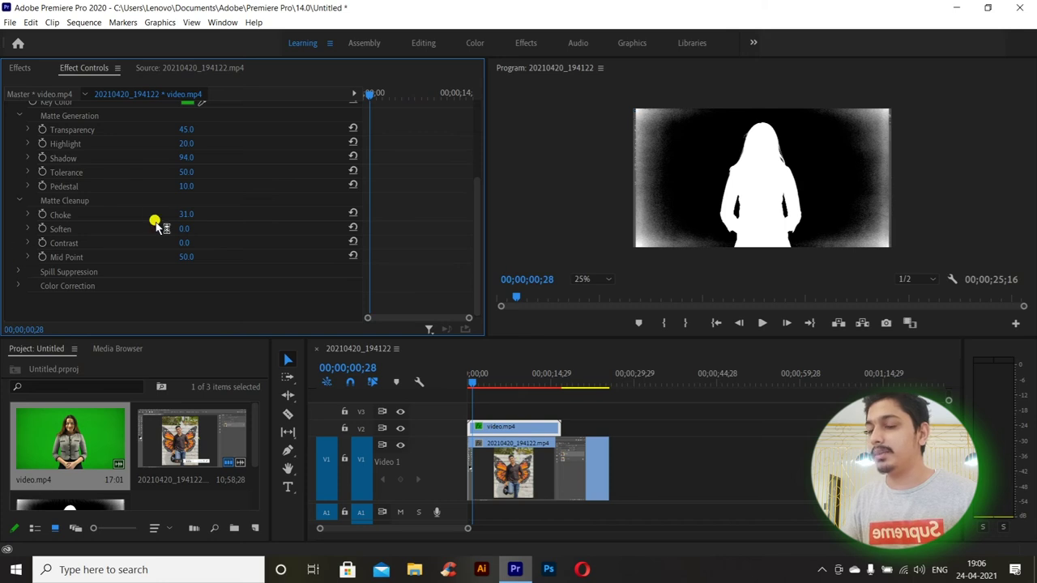
scroll(128, 235, up, 1)
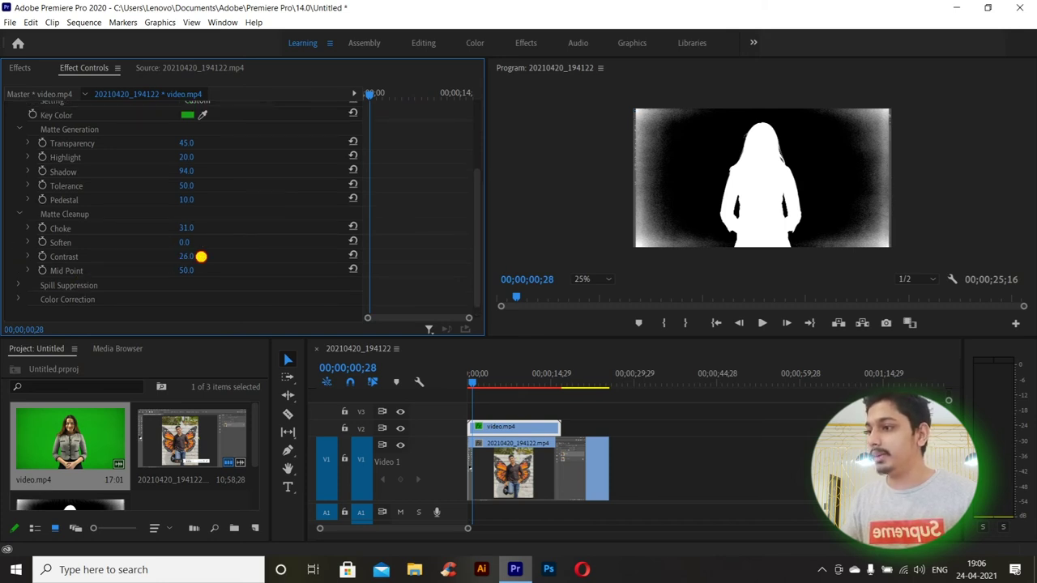
drag(197, 256, 193, 254)
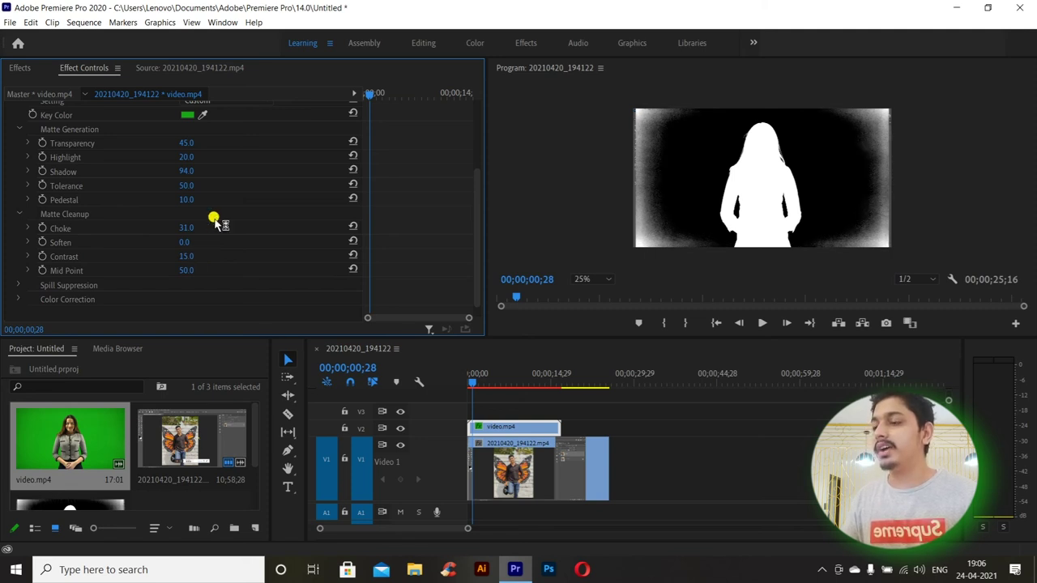
scroll(215, 221, up, 2)
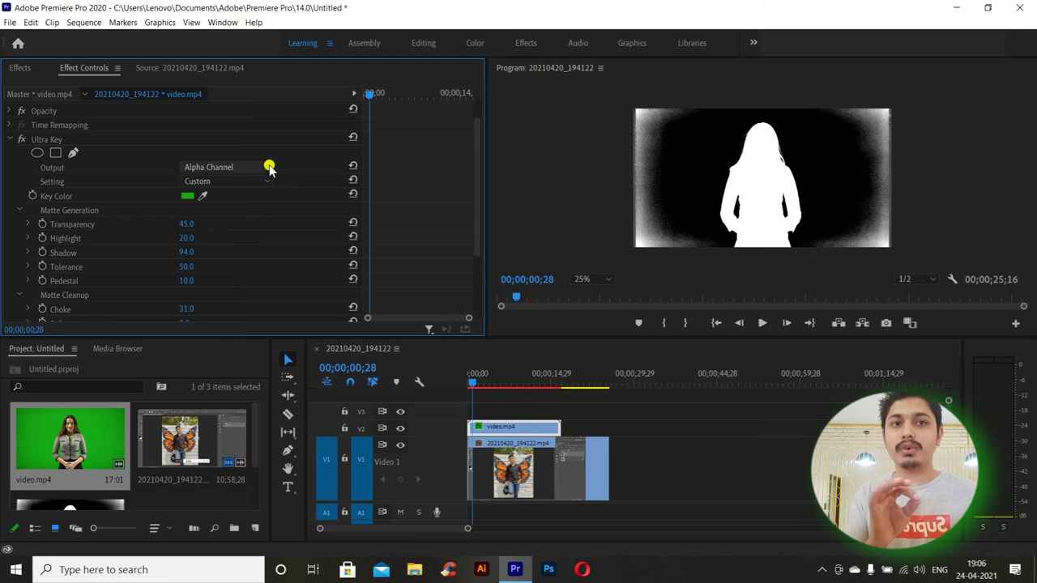
Set Ultra Key output back to Composite and move the playhead to 00;00;06;25.
click(266, 168)
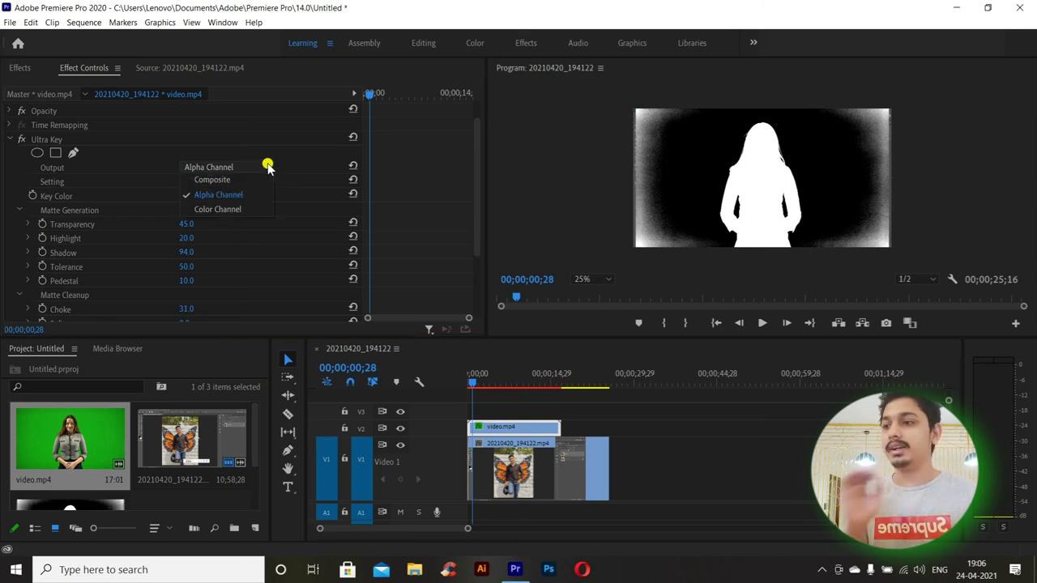
click(214, 180)
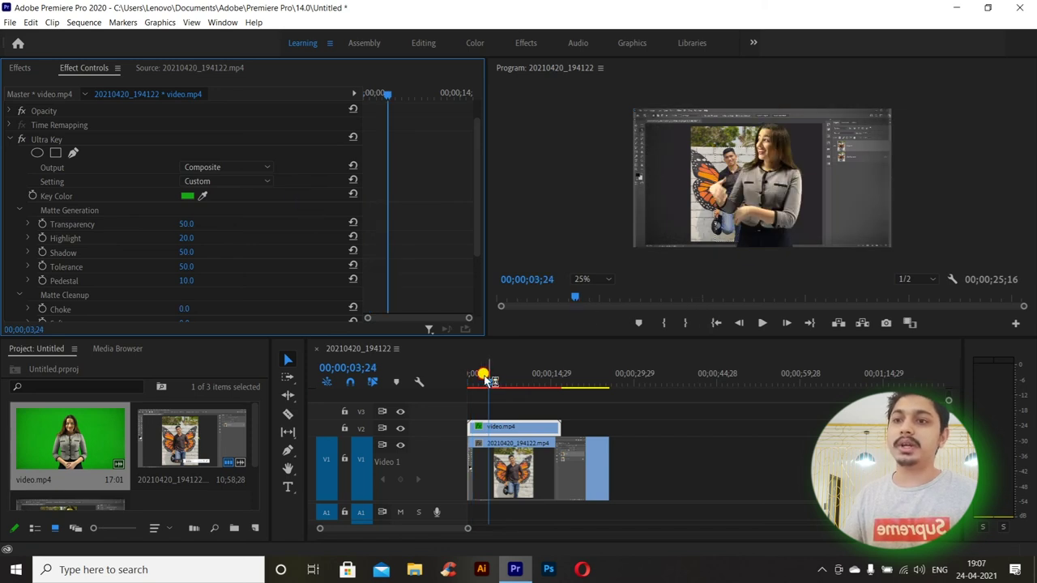
click(507, 376)
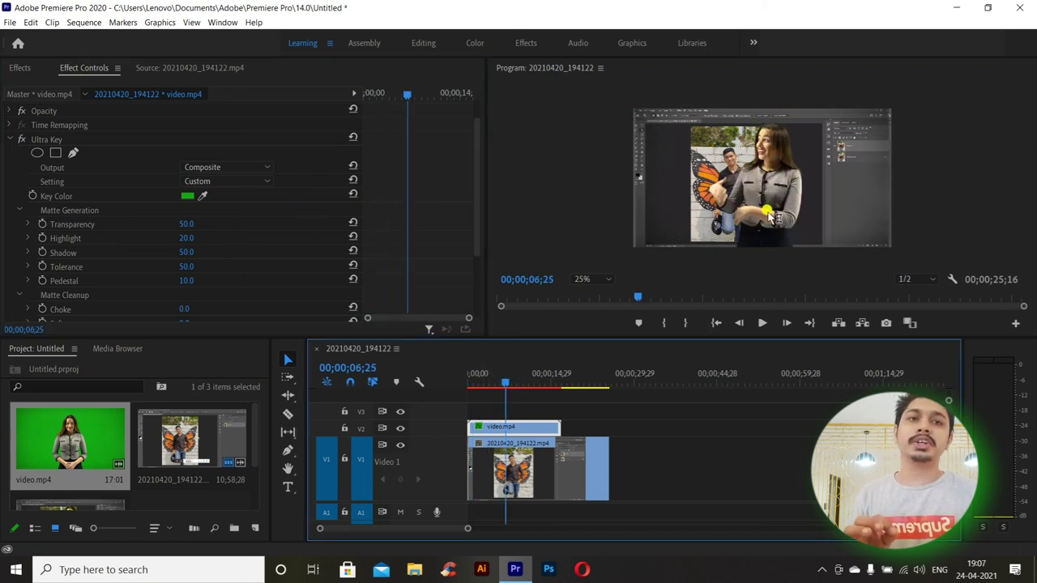
click(776, 259)
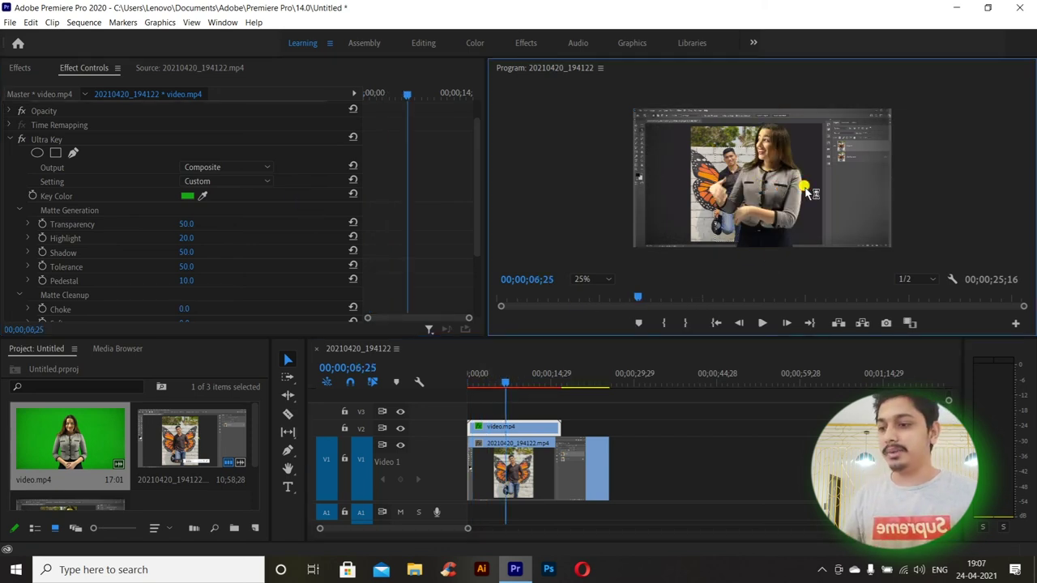